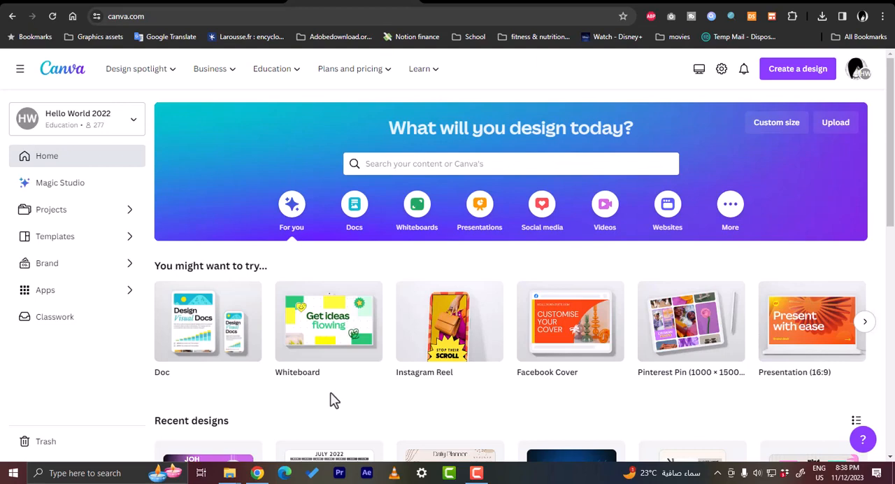
# - Search Canva's templates for "digital planner"
pyautogui.click(433, 162)
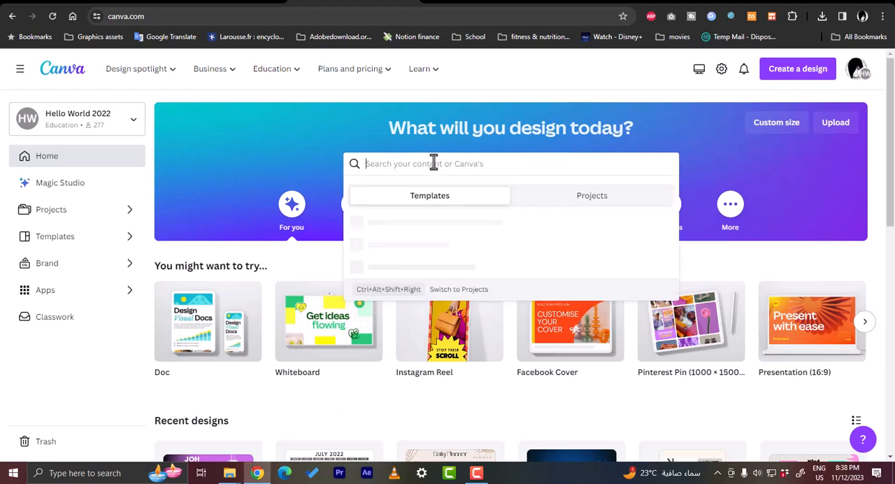
pyautogui.write('dig')
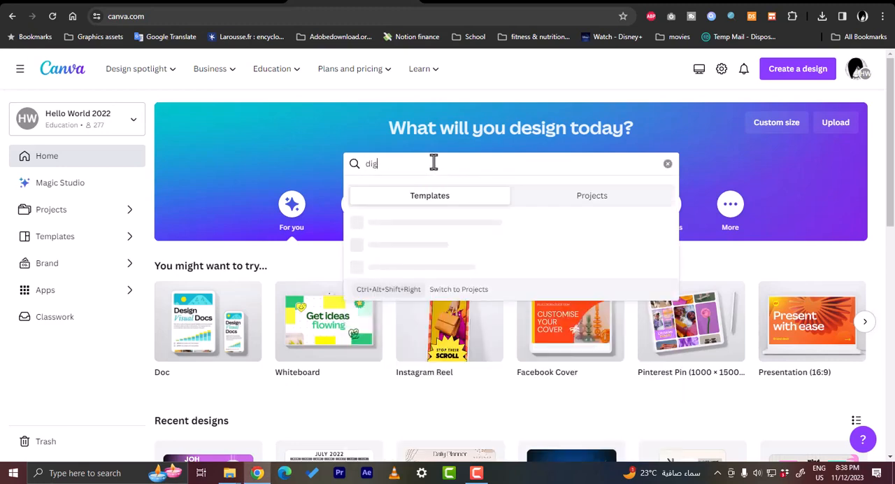
pyautogui.write('ital pl')
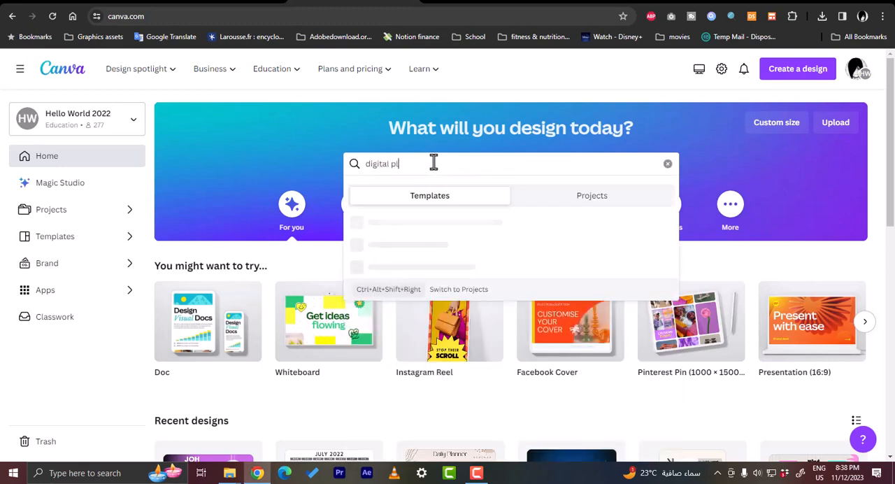
pyautogui.write('anne')
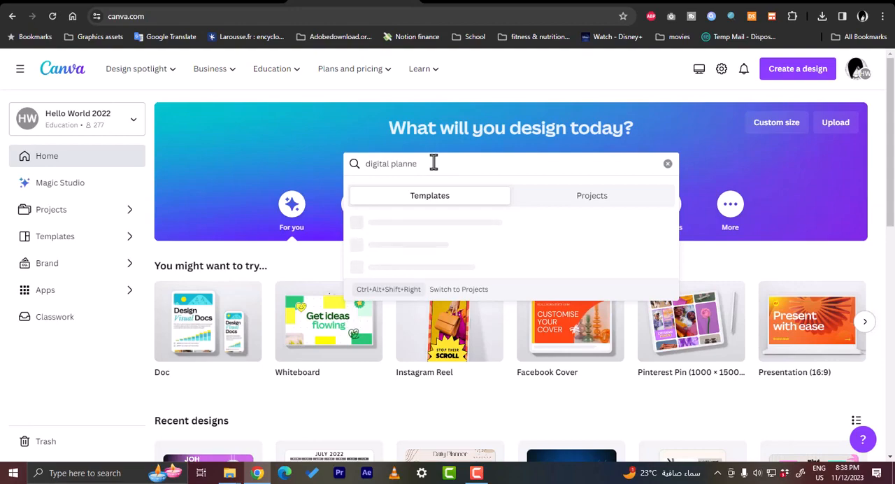
pyautogui.write('r')
pyautogui.press('Return')
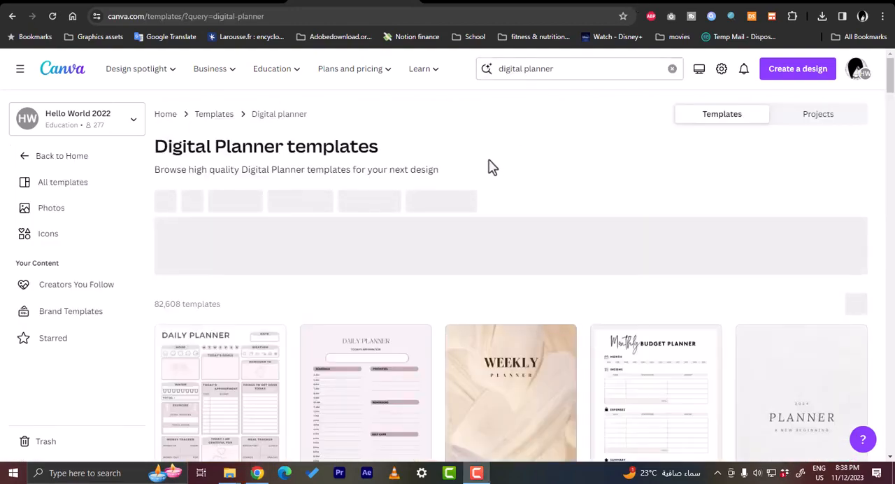
# - Browse the digital planner templates and open the preview of the Soft Cute Aesthetic Bedtime Planner
pyautogui.scroll(-6, 496, 170)
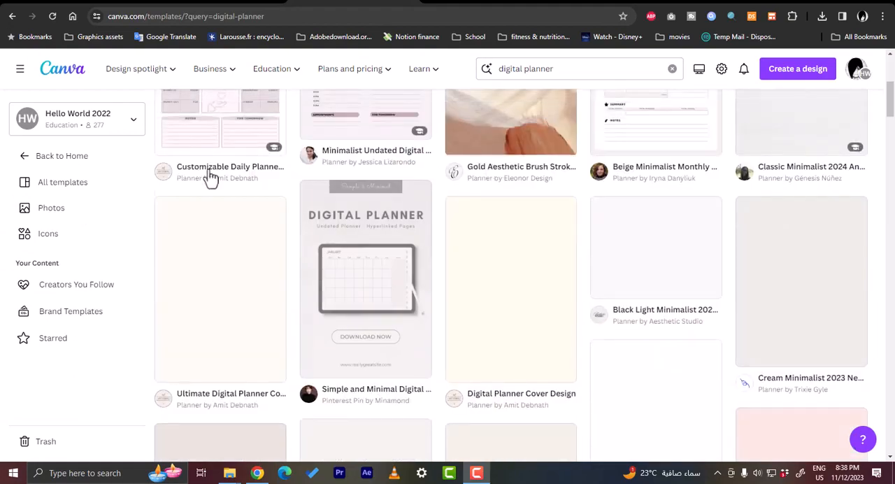
pyautogui.scroll(2, 210, 179)
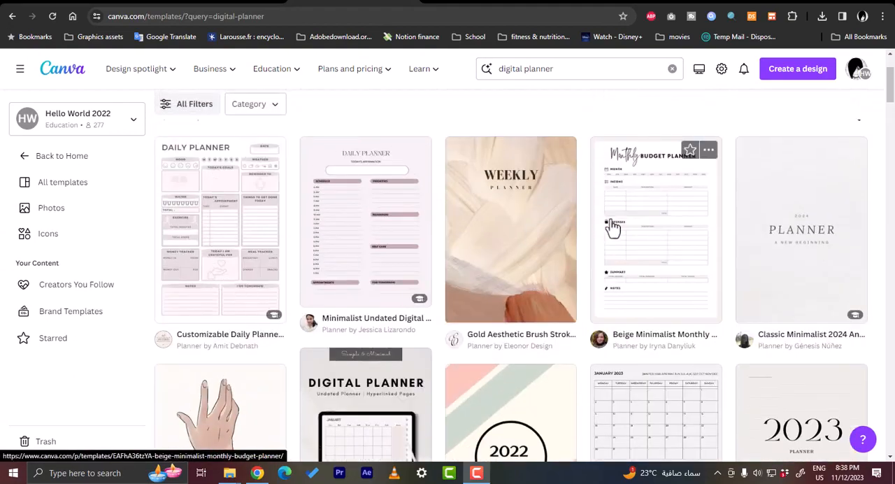
pyautogui.scroll(-2, 612, 227)
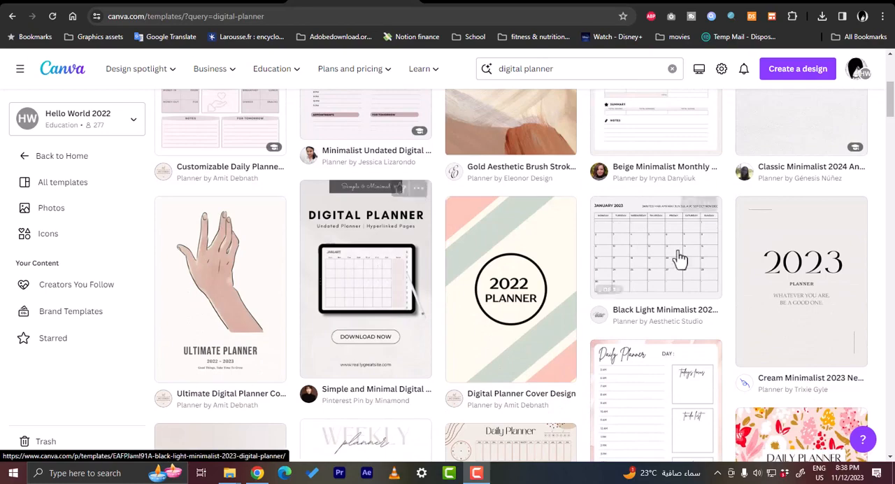
pyautogui.scroll(-2, 671, 259)
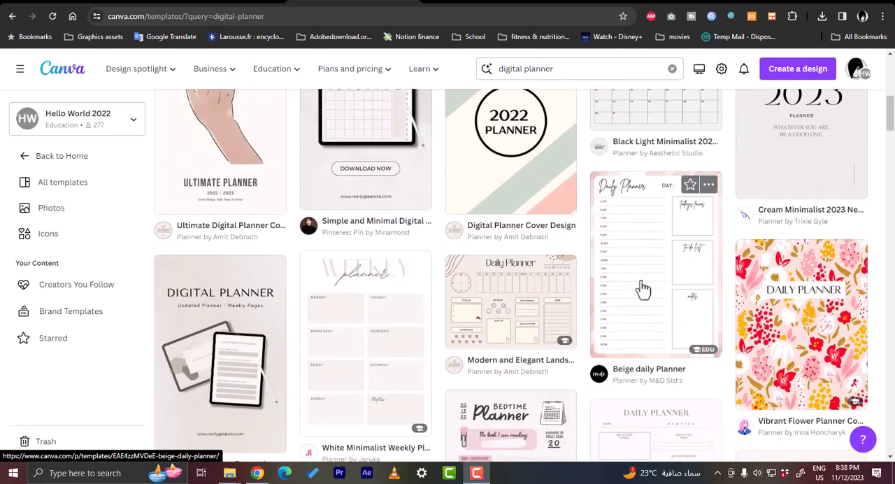
pyautogui.scroll(-3, 419, 297)
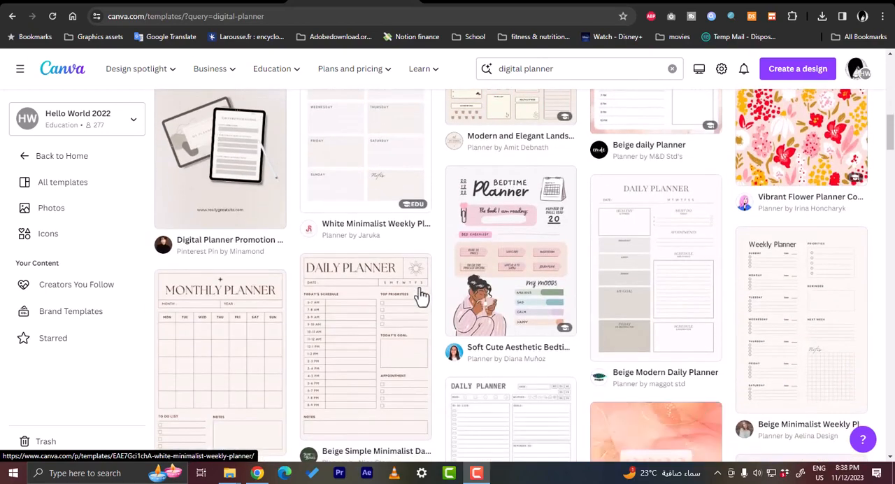
pyautogui.scroll(-2, 390, 304)
pyautogui.scroll(2, 386, 302)
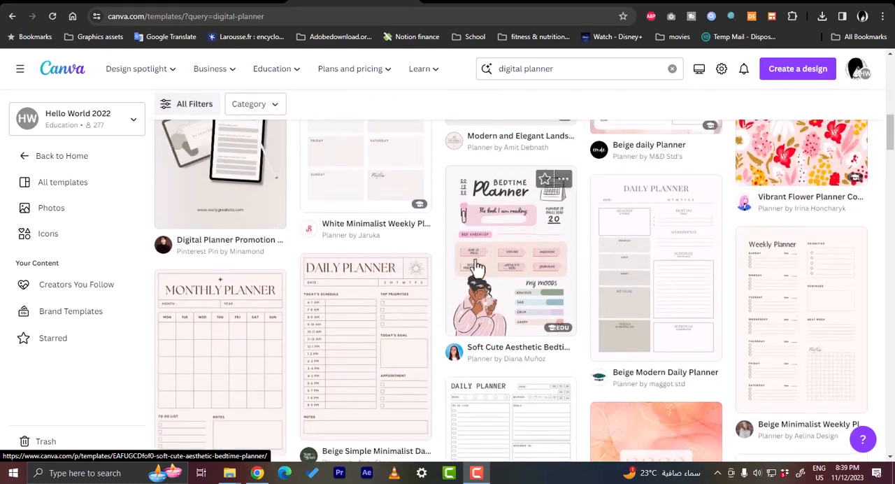
pyautogui.click(500, 262)
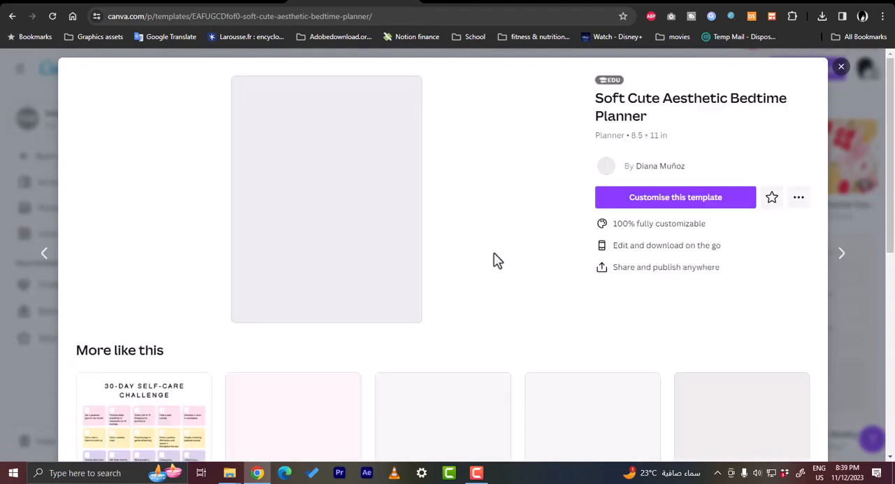
# - From the similar templates, choose the Soft Cute Aesthetic Daily Activities Planner and open it for customising
pyautogui.scroll(-3, 459, 244)
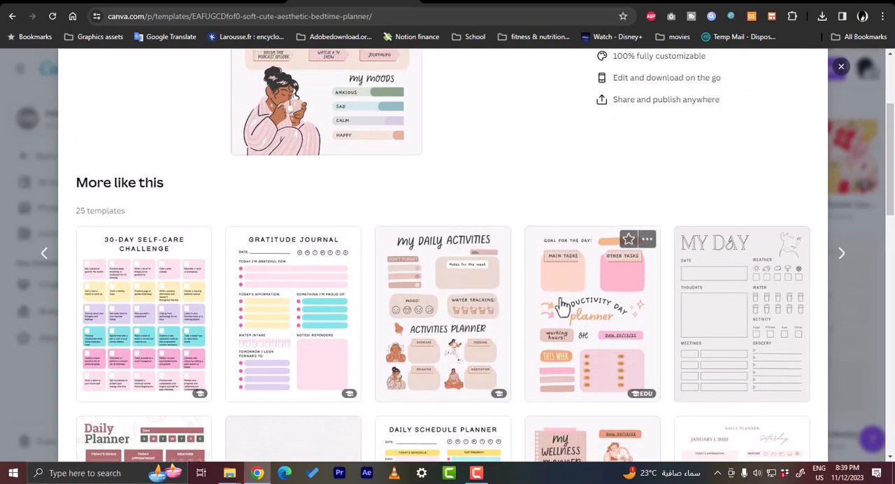
pyautogui.scroll(-2, 565, 308)
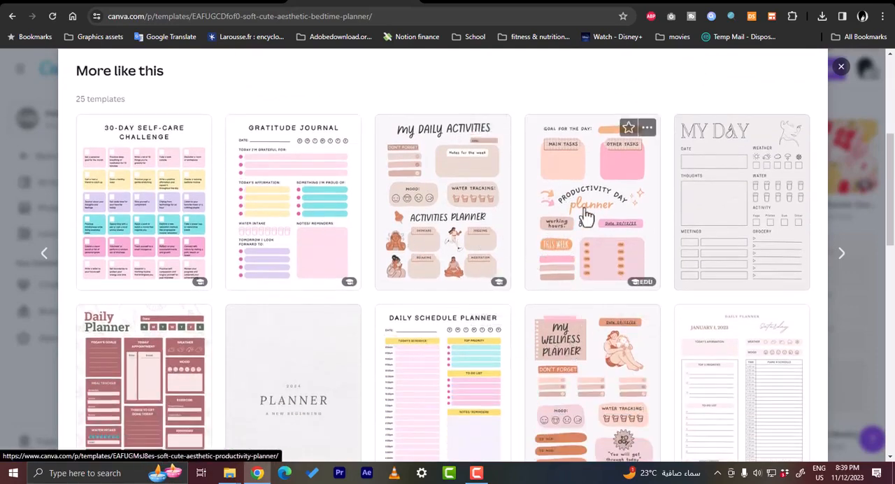
pyautogui.click(452, 213)
pyautogui.click(625, 206)
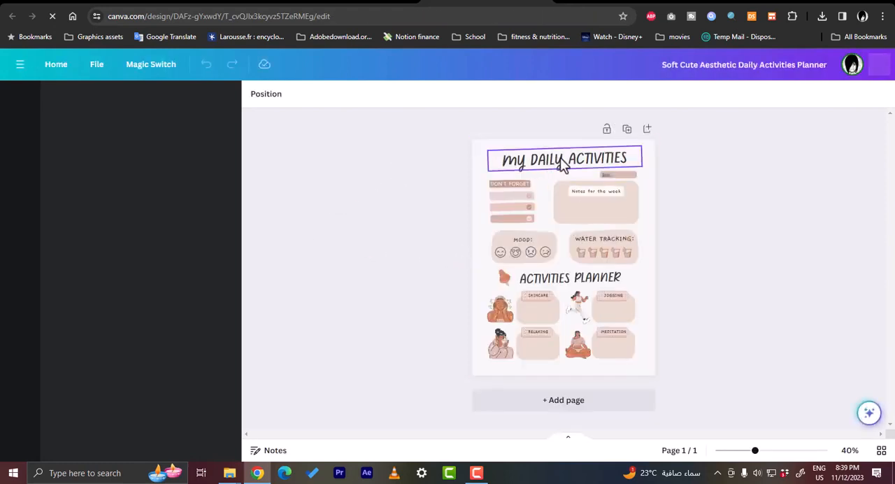
# - Replace the page title "my DAILY ACTIVITIES" with "my PLANNER"
pyautogui.doubleClick(600, 166)
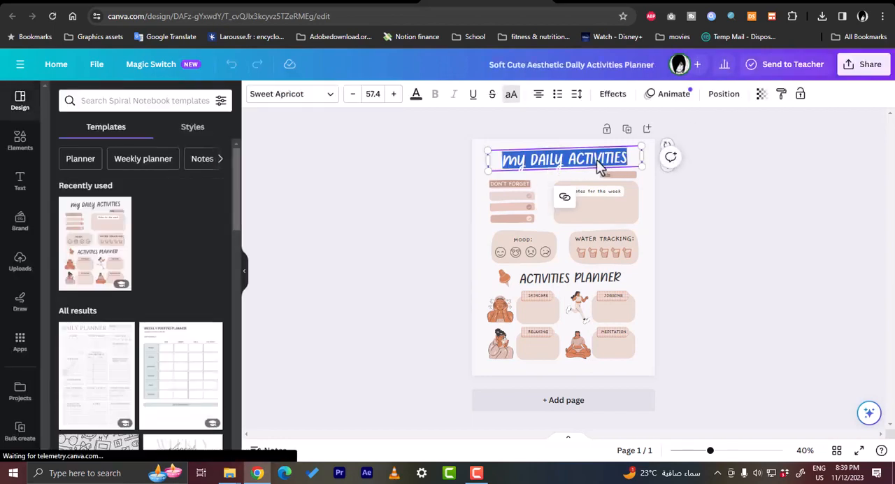
pyautogui.write('my')
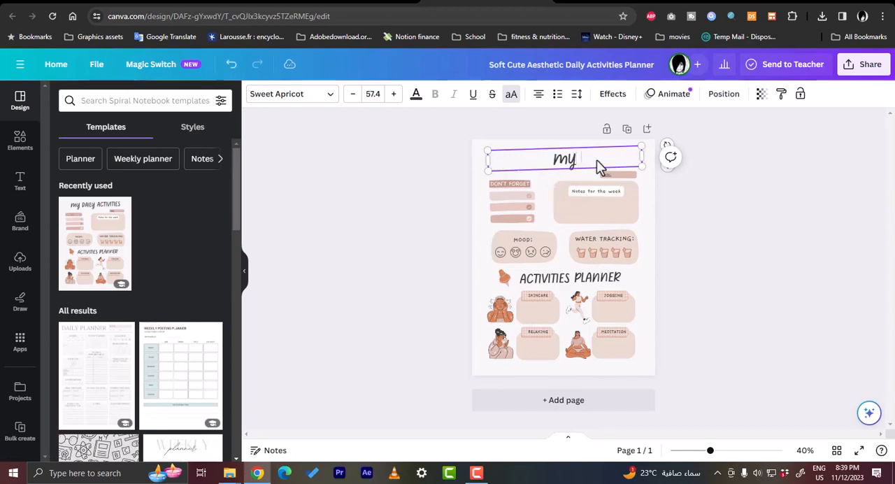
pyautogui.write(' PLANNER')
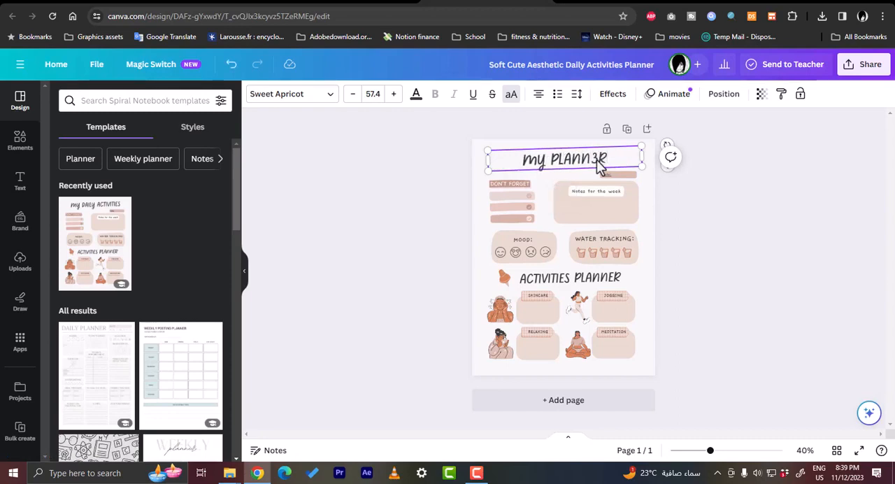
pyautogui.press('BackSpace')
pyautogui.write('ER')
pyautogui.press('BackSpace')
pyautogui.press('BackSpace')
pyautogui.press('BackSpace')
pyautogui.write('ER')
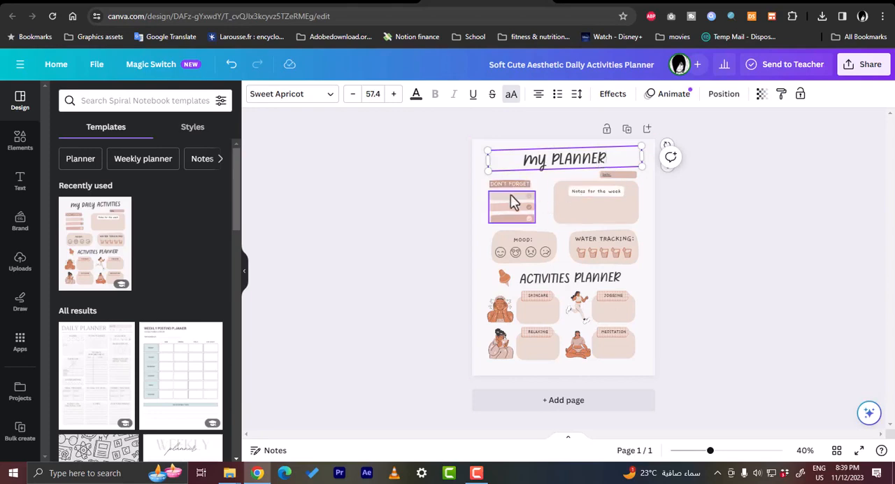
# - Delete the small label text and its coloured bar just above the notes box
pyautogui.click(620, 174)
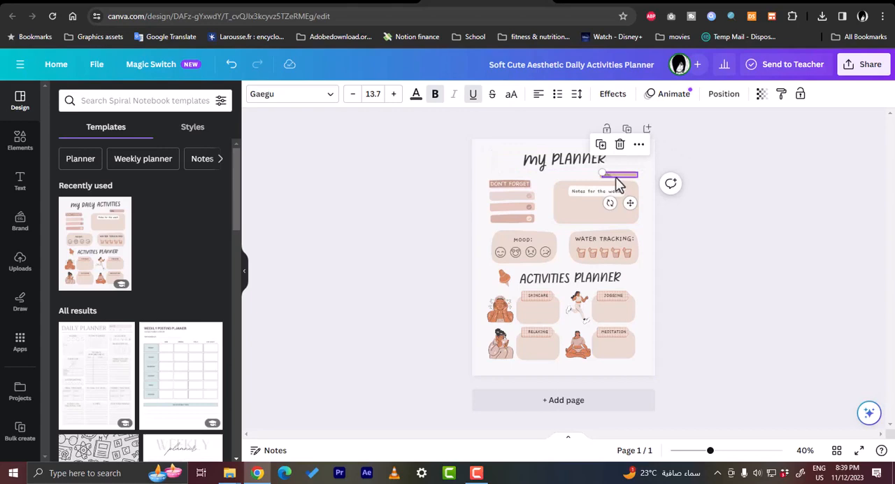
pyautogui.press('Delete')
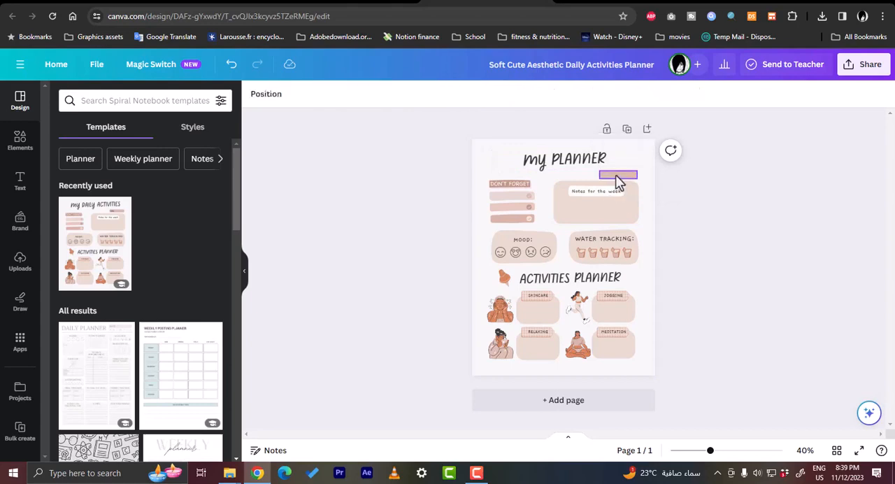
pyautogui.click(617, 177)
pyautogui.press('Delete')
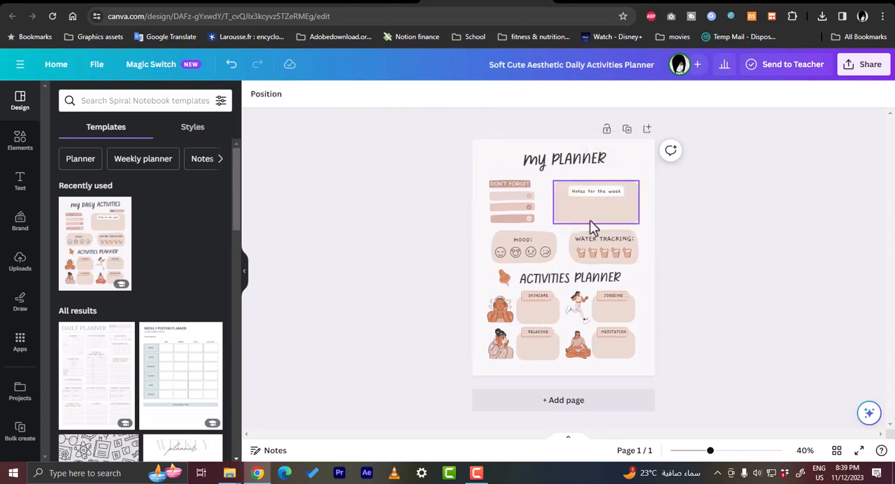
# - Replace the heading "Notes for the week" in the notes box with "notes"
pyautogui.doubleClick(612, 201)
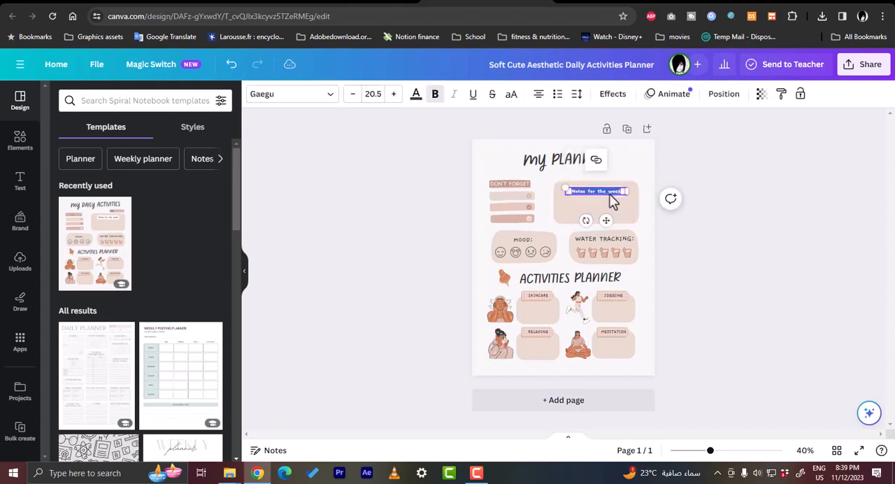
pyautogui.write('aa')
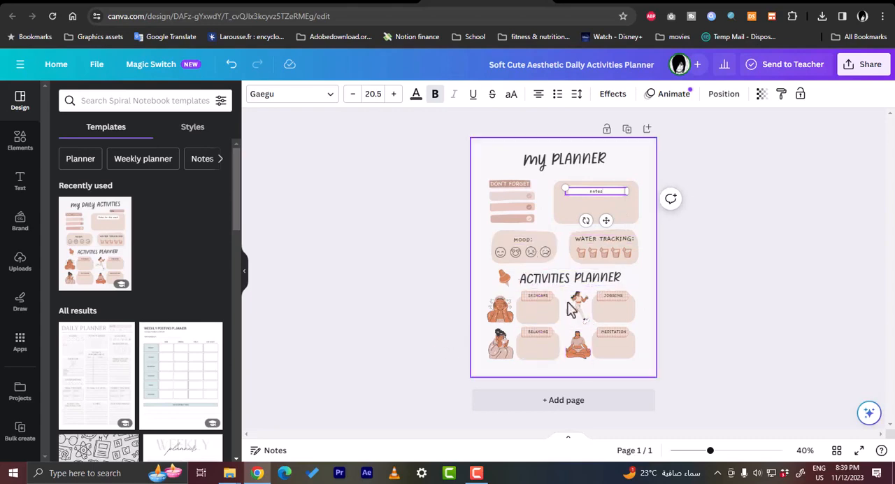
# - Find "lines" among the elements, add a plain solid line and place it inside the notes box under its heading
pyautogui.click(16, 151)
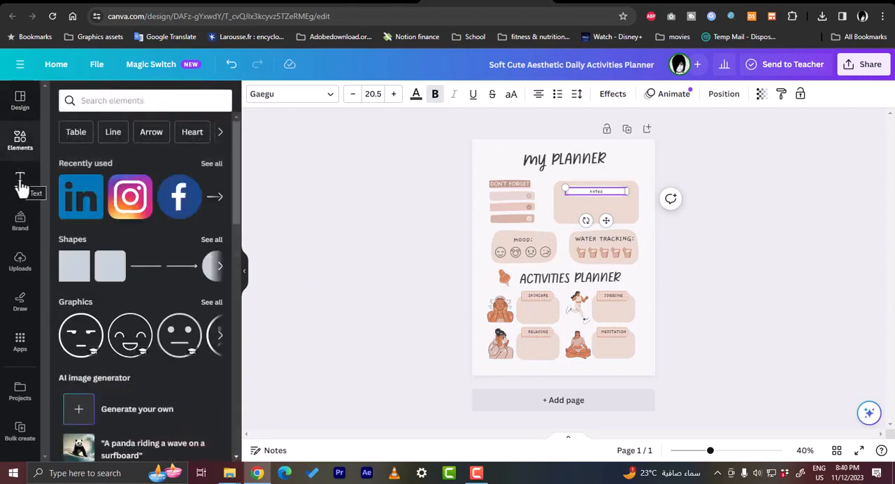
pyautogui.click(150, 100)
pyautogui.write('lines')
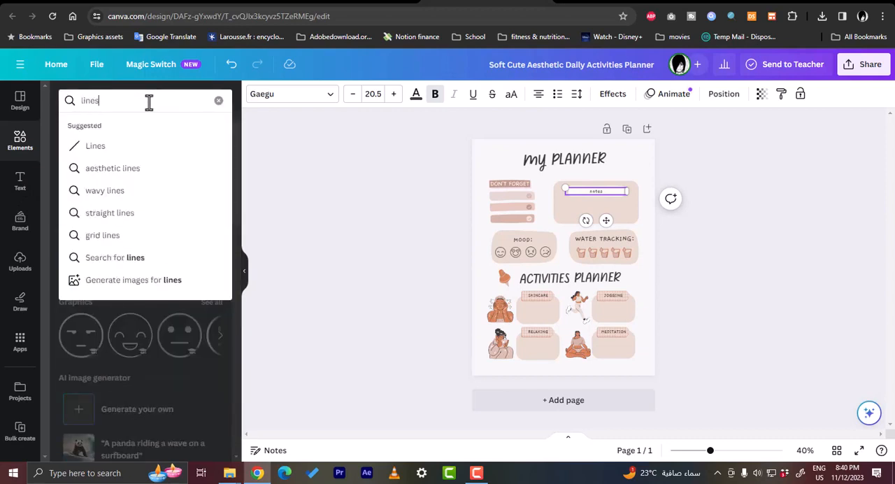
pyautogui.click(132, 146)
pyautogui.moveTo(77, 172); pyautogui.dragTo(510, 175)
pyautogui.moveTo(587, 221); pyautogui.dragTo(585, 200)
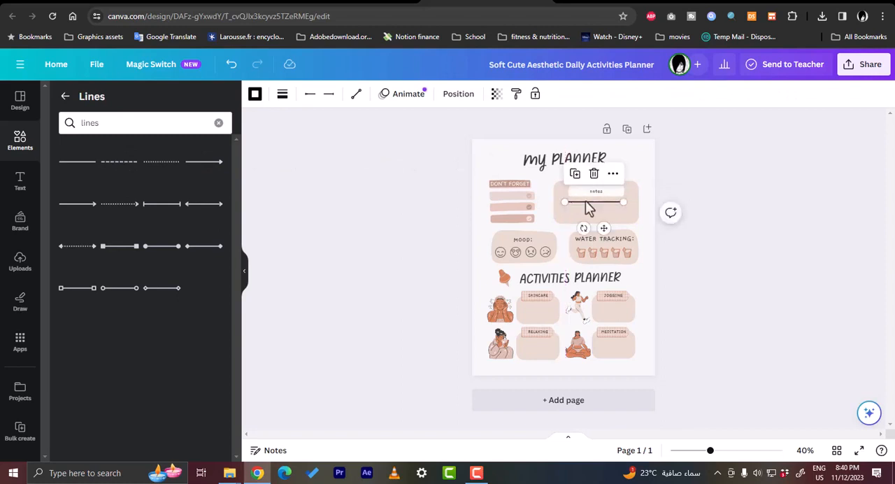
# - Duplicate the line twice and space the copies evenly below it to form three writing lines in the notes box
pyautogui.click(574, 174)
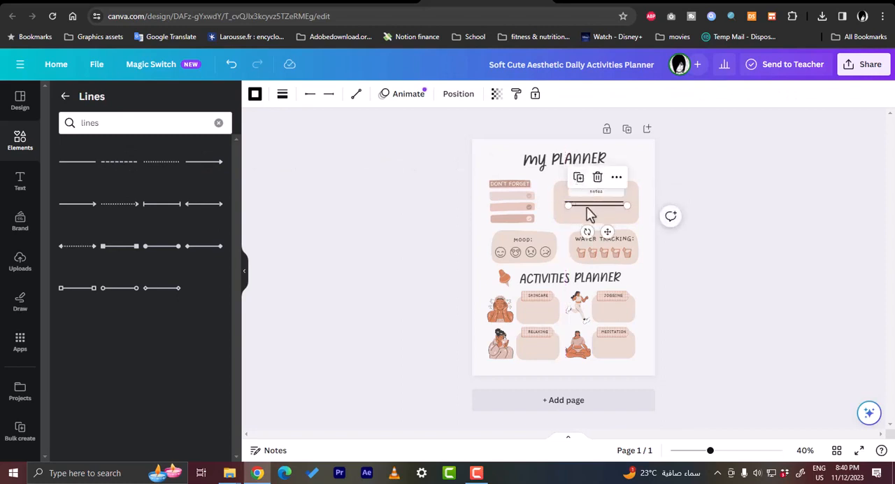
pyautogui.moveTo(583, 214); pyautogui.dragTo(583, 207)
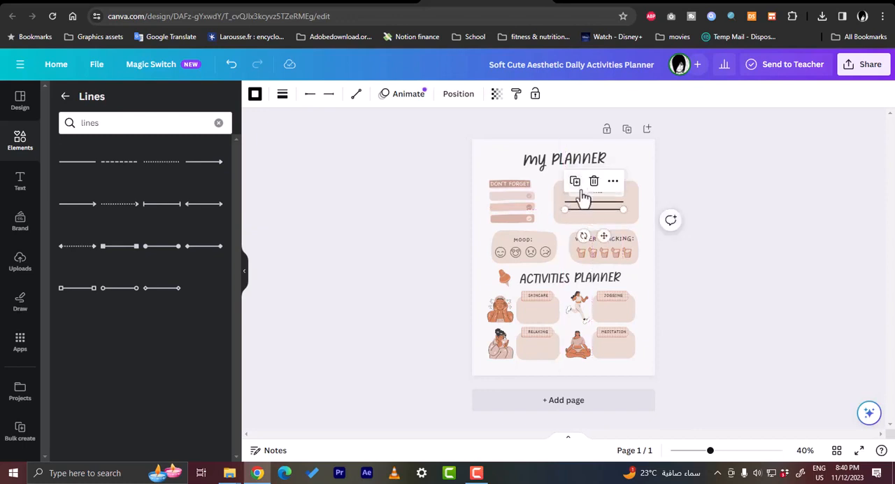
pyautogui.click(601, 216)
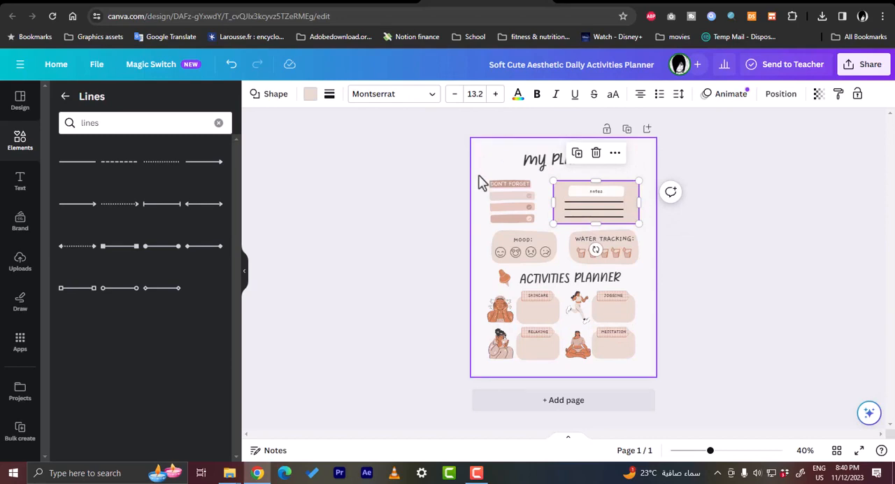
# - Recolour the background shape of the MOOD section to the bright pink default solid colour
pyautogui.click(503, 233)
pyautogui.click(506, 235)
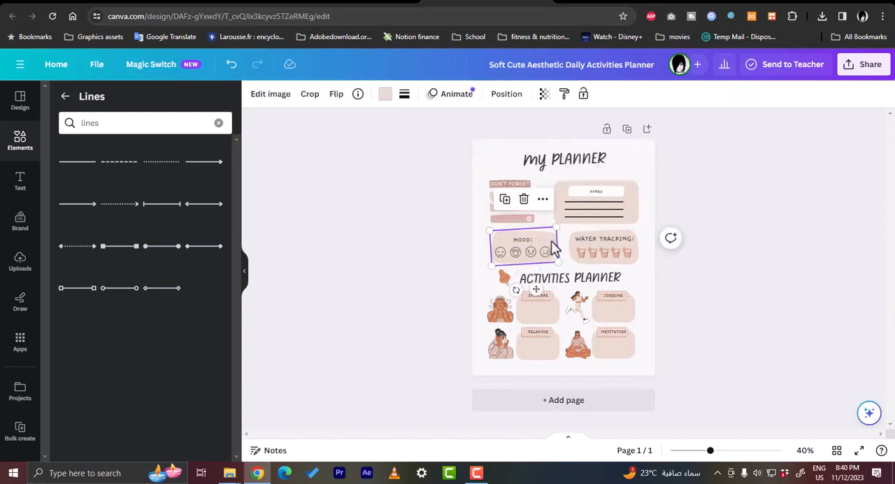
pyautogui.click(385, 95)
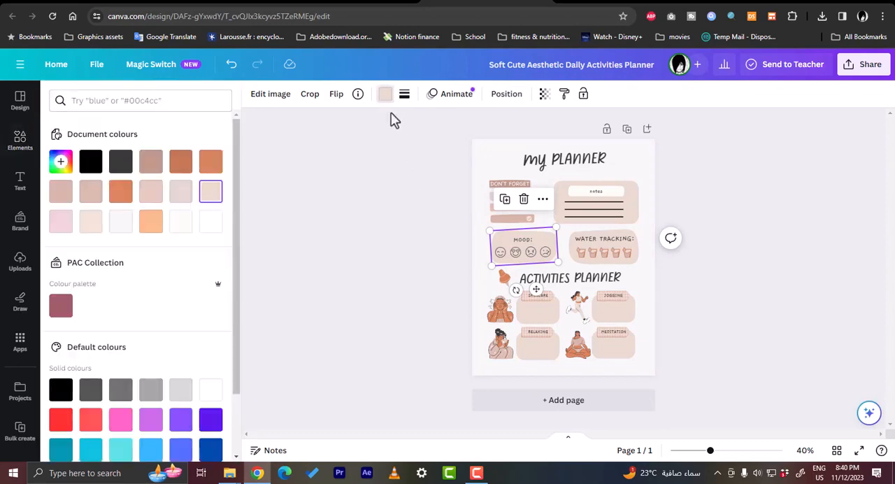
pyautogui.click(120, 419)
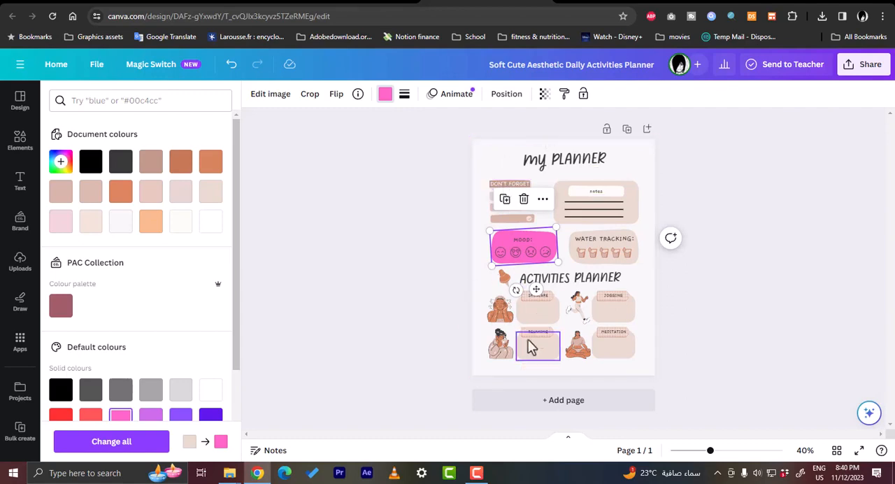
# - Duplicate the planner page and delete the duplicate
pyautogui.click(627, 130)
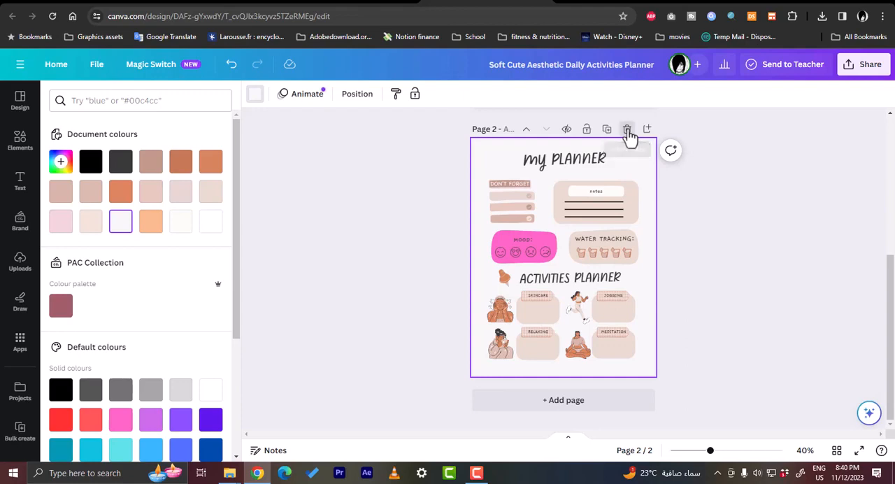
pyautogui.click(629, 135)
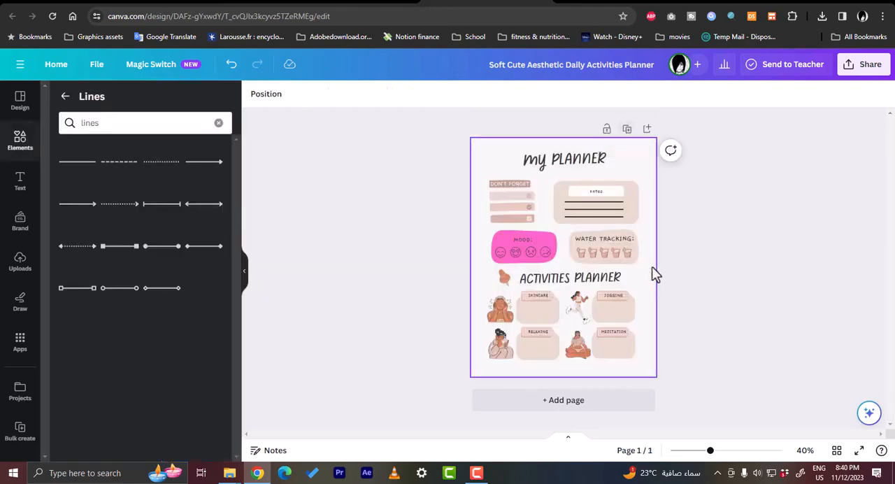
# - Leave the lines list and duplicate the planner page three times to make four identical pages
pyautogui.click(65, 96)
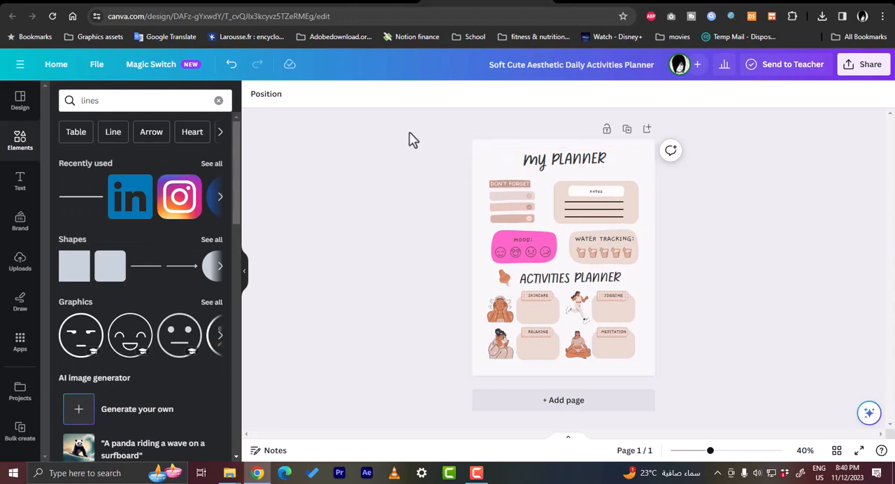
pyautogui.click(627, 131)
pyautogui.click(627, 132)
pyautogui.click(627, 132)
pyautogui.click(607, 132)
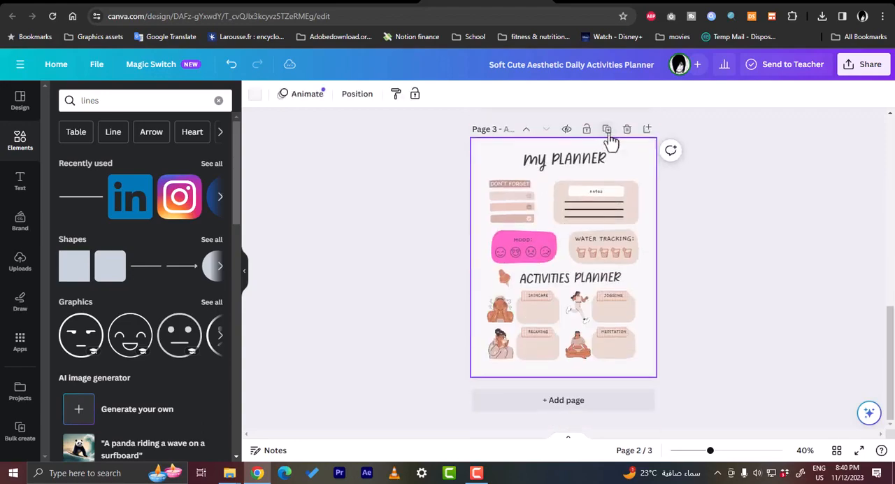
pyautogui.click(607, 132)
# - Look through the four identical planner pages of the design
pyautogui.scroll(10, 639, 210)
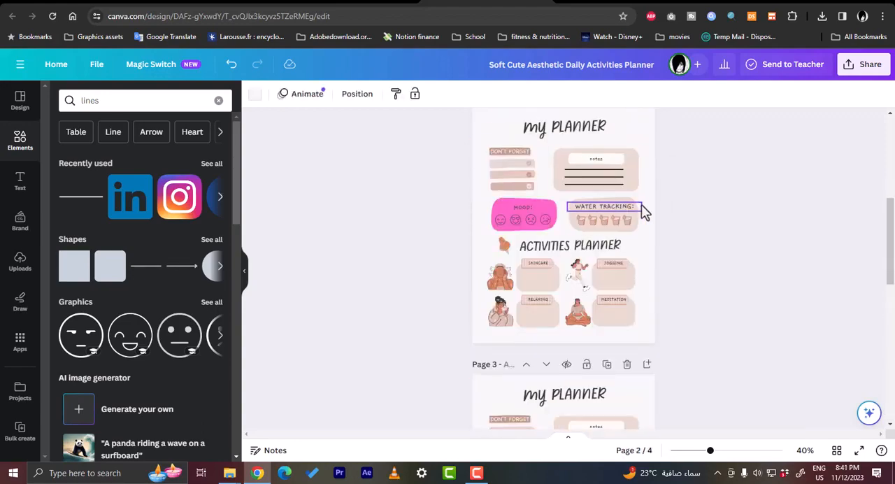
pyautogui.scroll(-10, 686, 233)
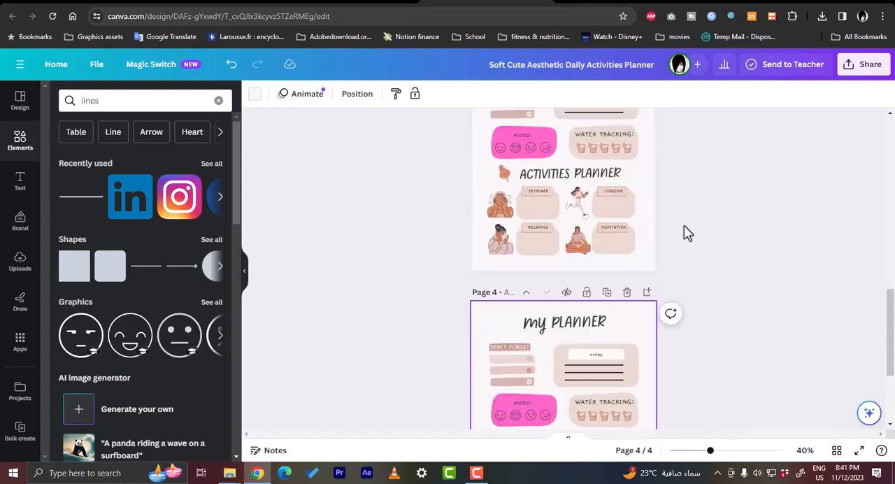
pyautogui.scroll(10, 686, 233)
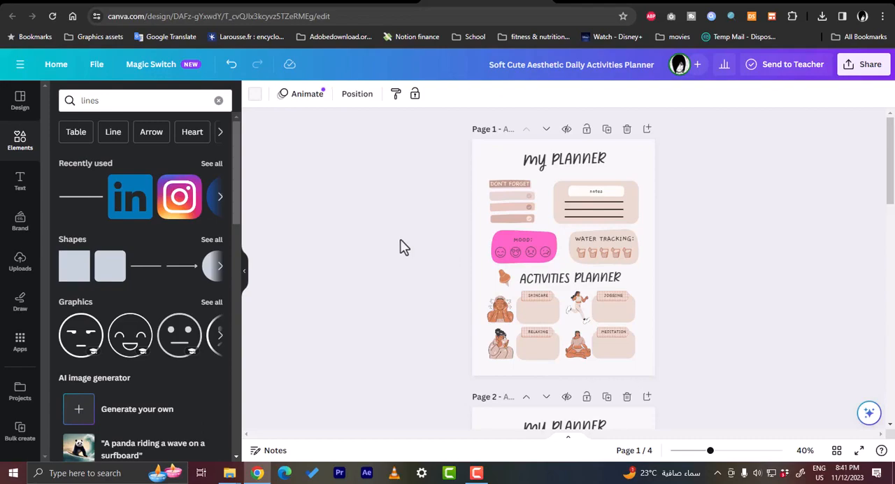
pyautogui.scroll(-4, 547, 288)
pyautogui.scroll(-6, 573, 293)
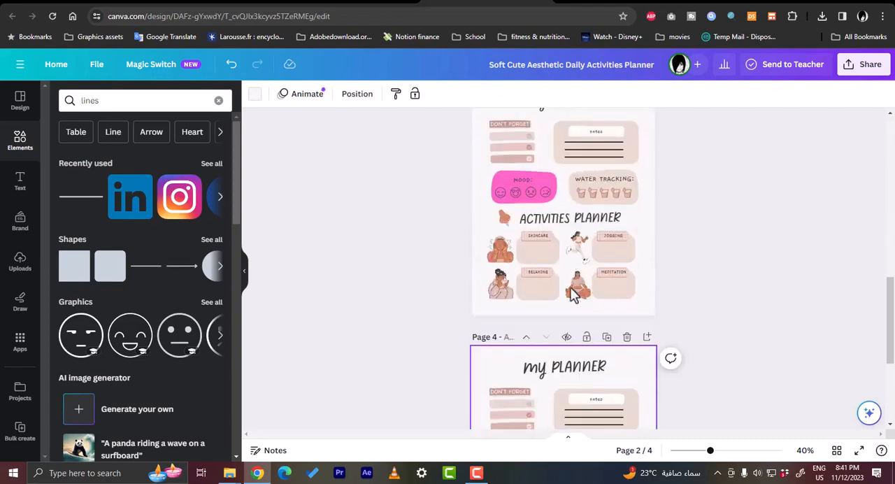
pyautogui.scroll(3, 573, 292)
pyautogui.scroll(-5, 616, 343)
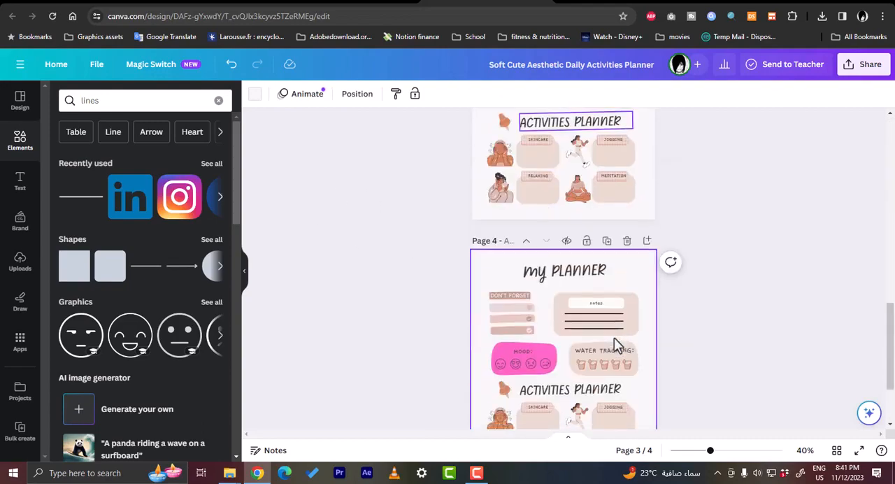
# - Delete the three duplicate pages, keeping only the first planner page
pyautogui.scroll(3, 626, 299)
pyautogui.click(626, 308)
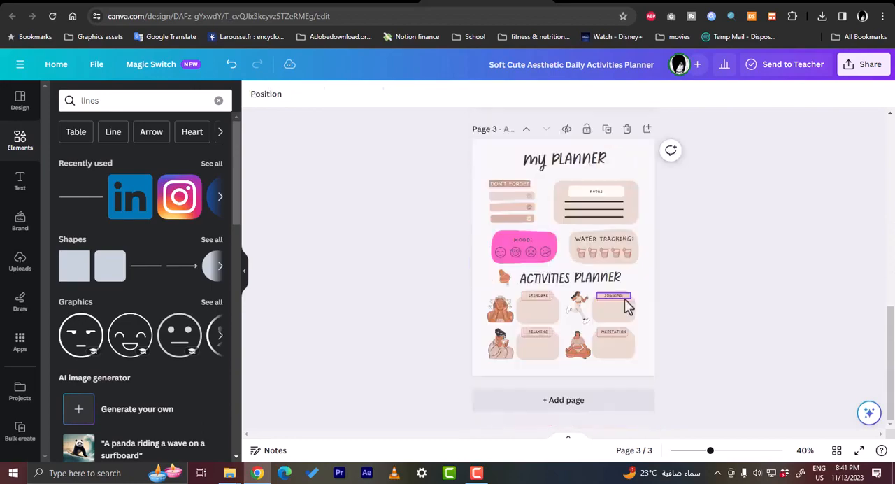
pyautogui.scroll(3, 625, 304)
pyautogui.click(625, 298)
pyautogui.scroll(3, 627, 302)
pyautogui.scroll(1, 626, 302)
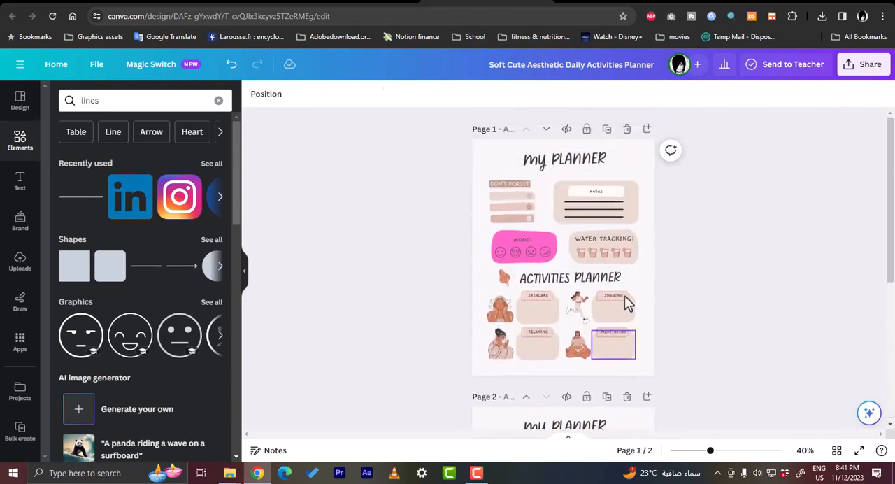
pyautogui.scroll(-4, 625, 304)
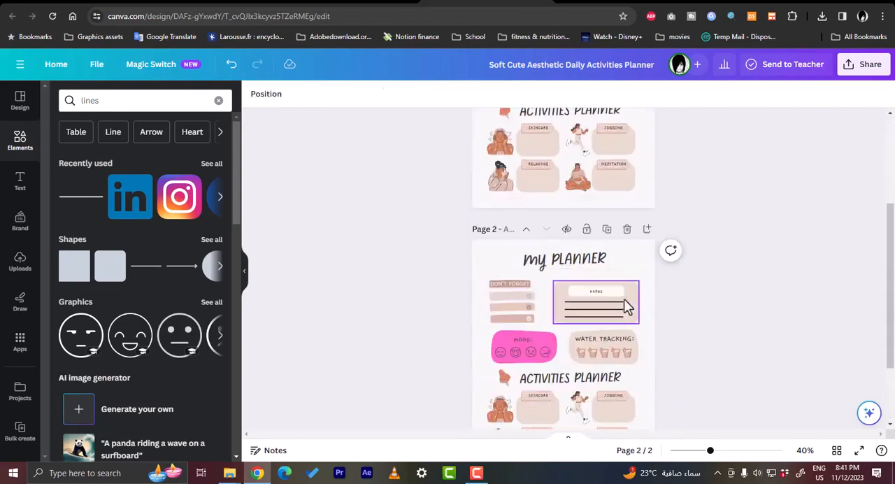
pyautogui.click(626, 234)
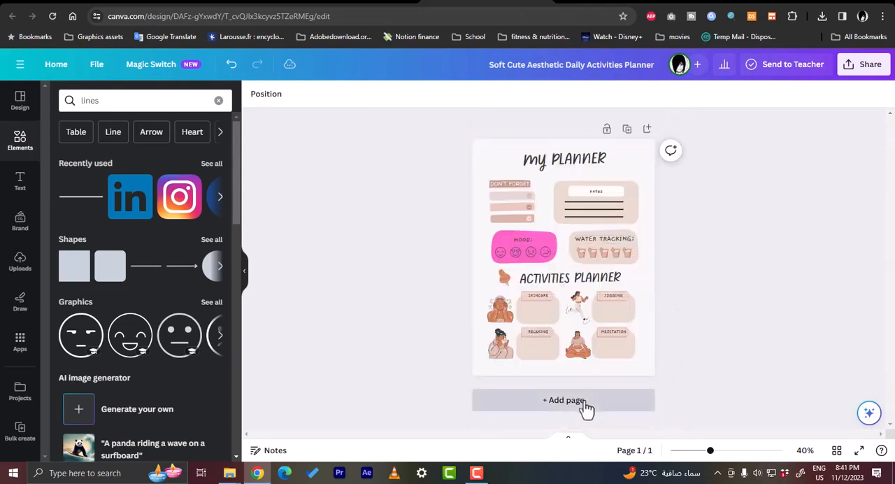
# - Add a second page, find "weekly planner" templates and apply the Blue Yellow Colorful Doodle School Weekly Planner to it
pyautogui.click(566, 401)
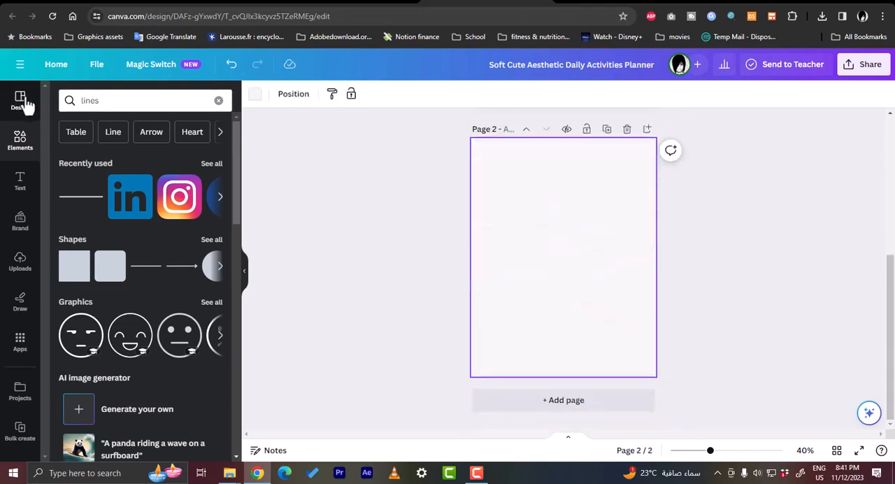
pyautogui.click(25, 101)
pyautogui.click(130, 104)
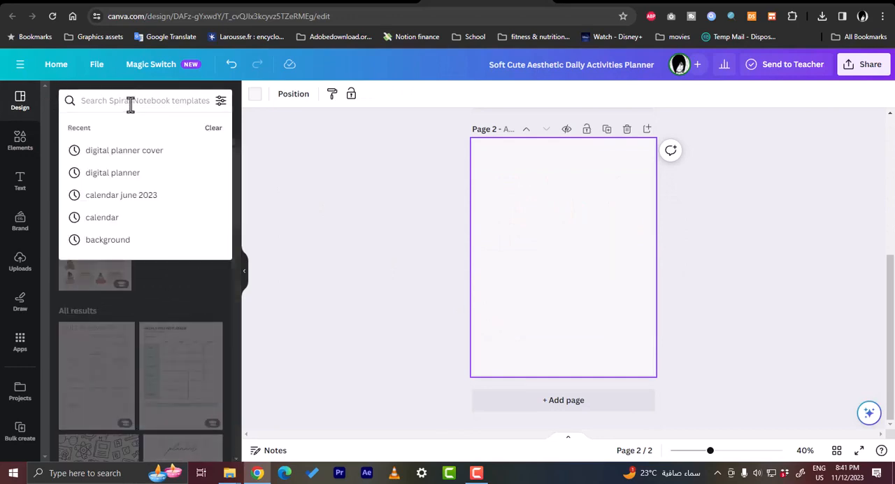
pyautogui.write('wee')
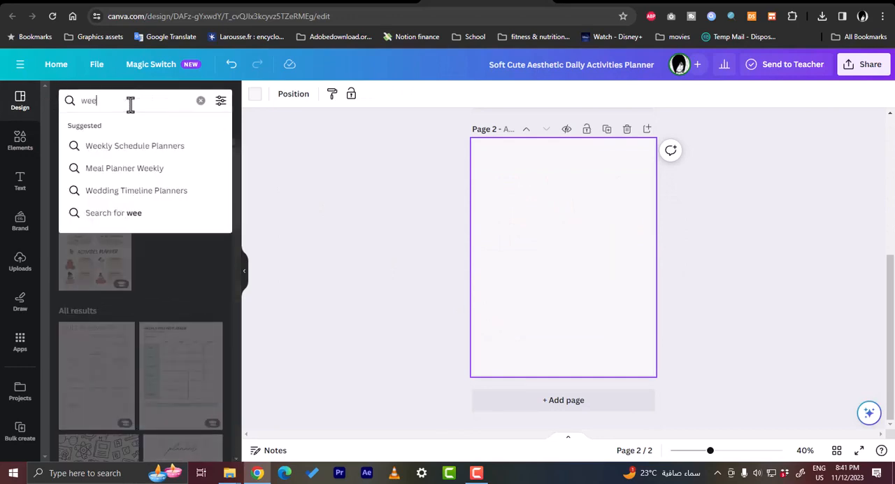
pyautogui.write('kly planner')
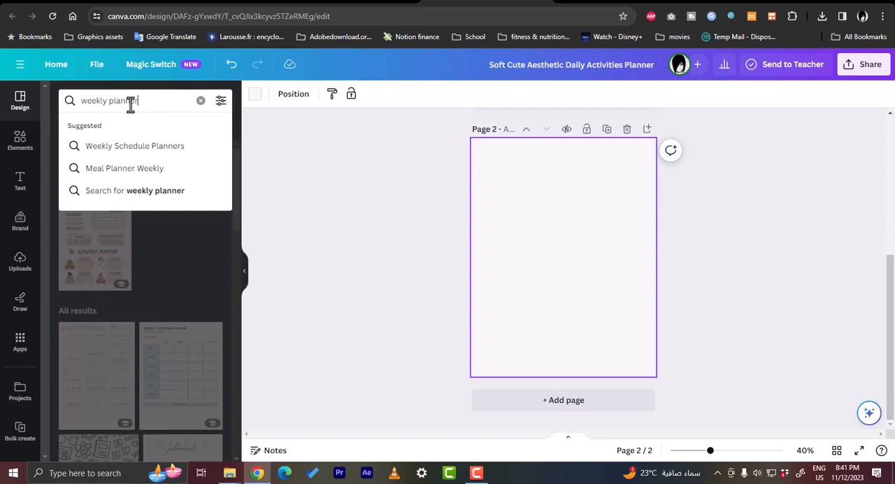
pyautogui.press('Return')
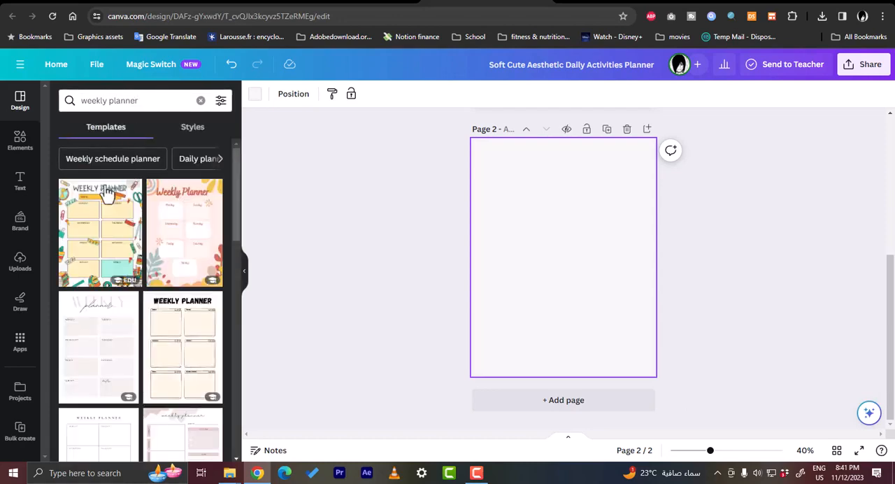
pyautogui.click(116, 237)
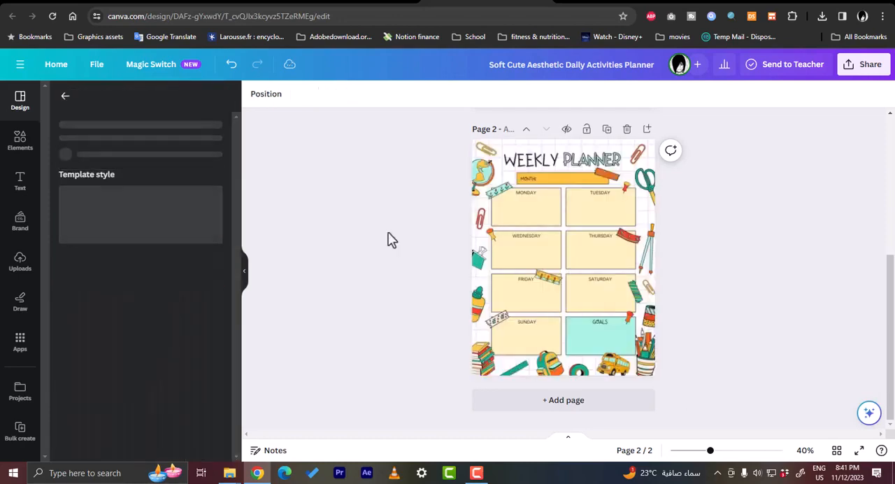
# - Review the daily planner page and the weekly planner page together
pyautogui.scroll(4, 558, 224)
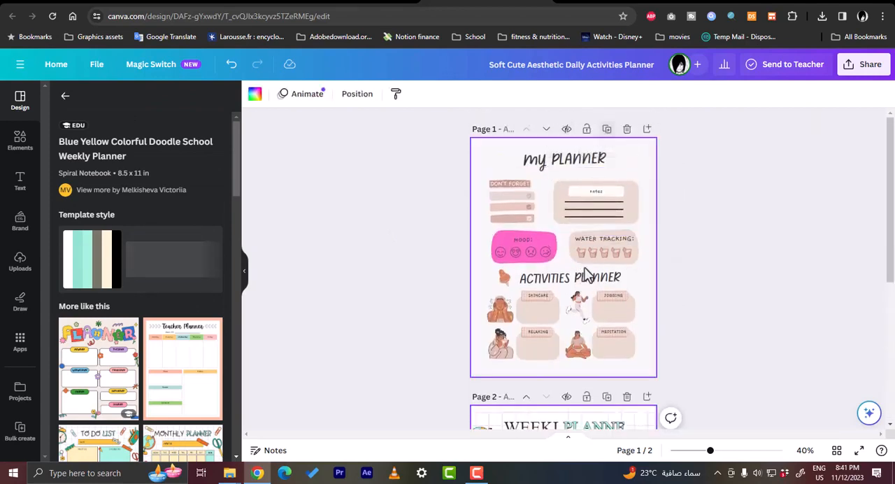
pyautogui.scroll(-3, 526, 279)
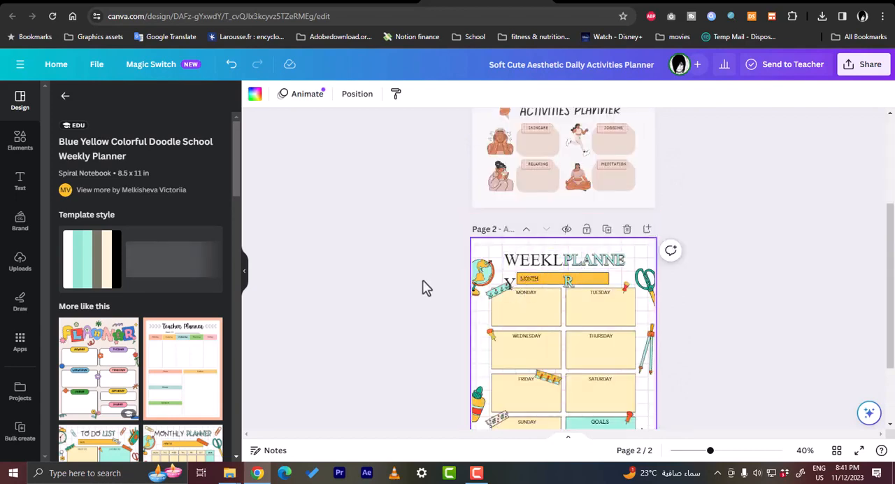
pyautogui.scroll(-2, 428, 287)
pyautogui.scroll(2, 430, 287)
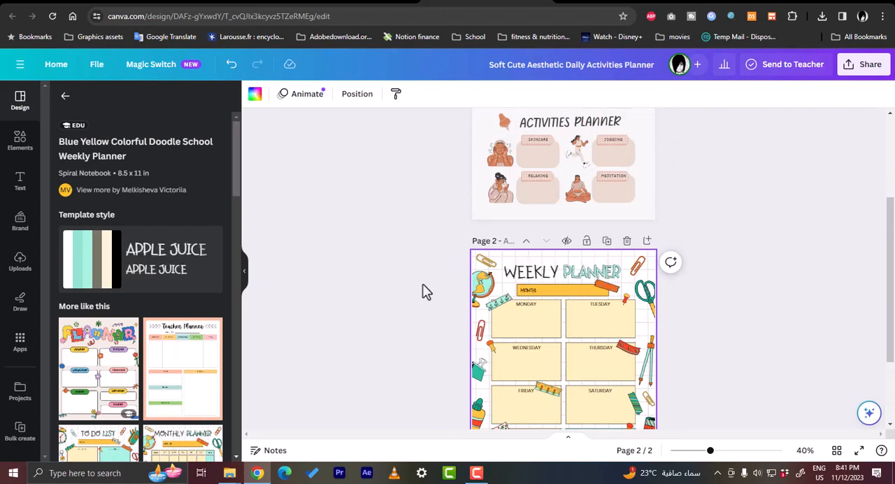
pyautogui.scroll(-2, 438, 289)
pyautogui.scroll(4, 440, 289)
pyautogui.scroll(1, 440, 290)
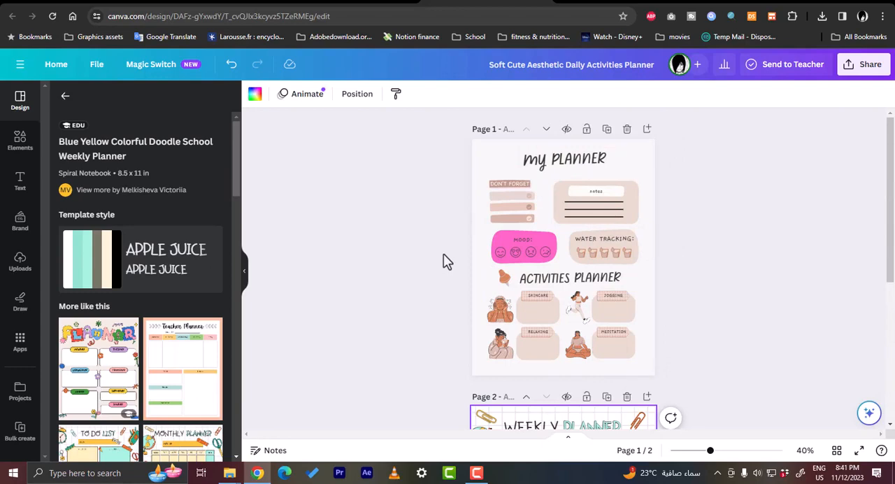
# - Return to the home page and create a new custom-size design 8 in wide and 11 in high
pyautogui.click(55, 64)
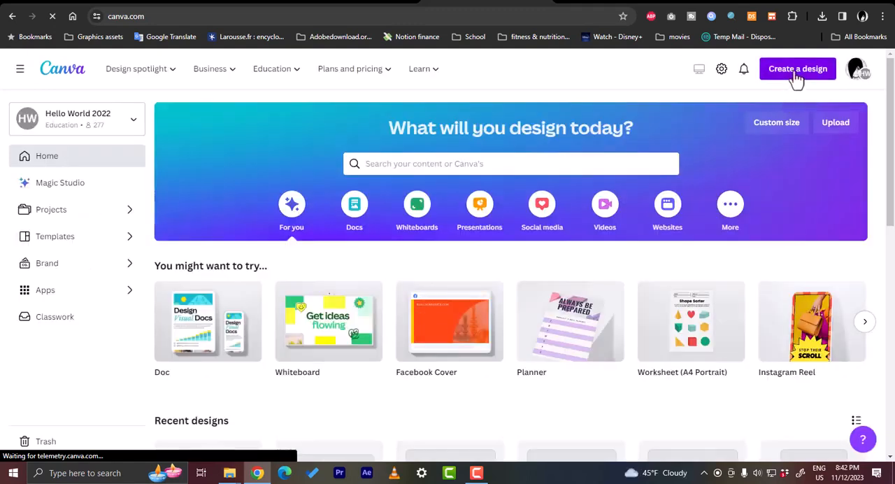
pyautogui.click(797, 77)
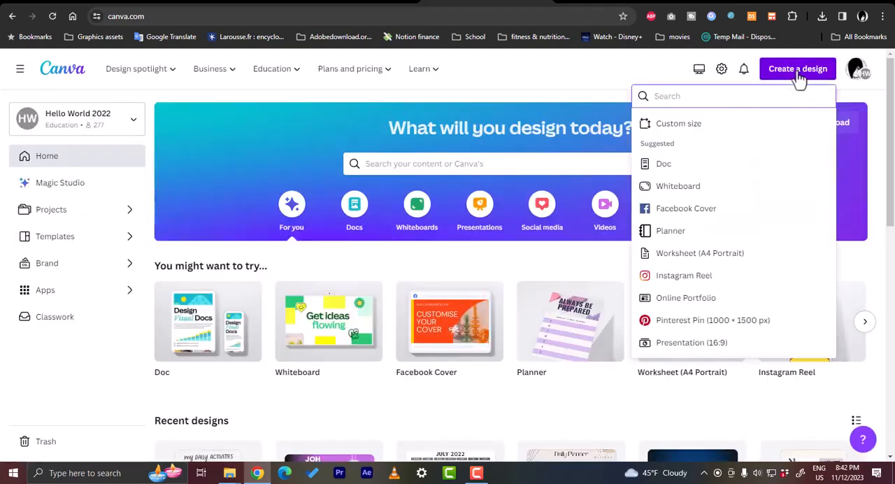
pyautogui.click(705, 133)
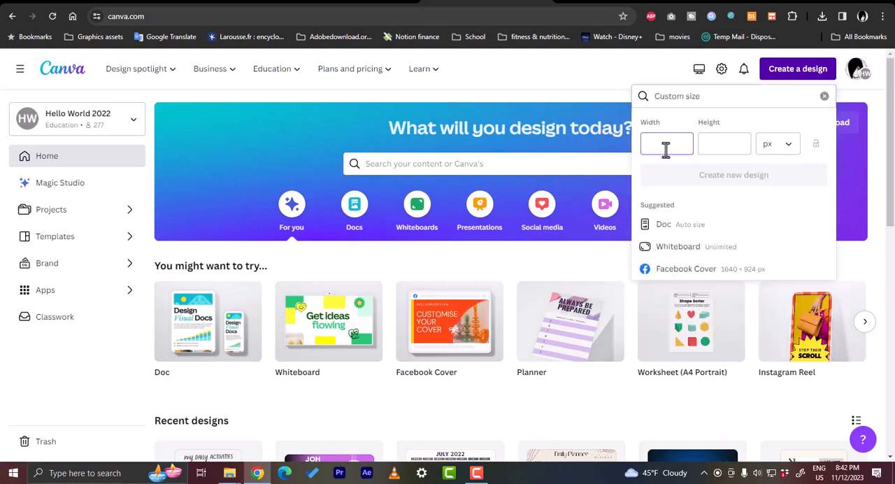
pyautogui.click(776, 148)
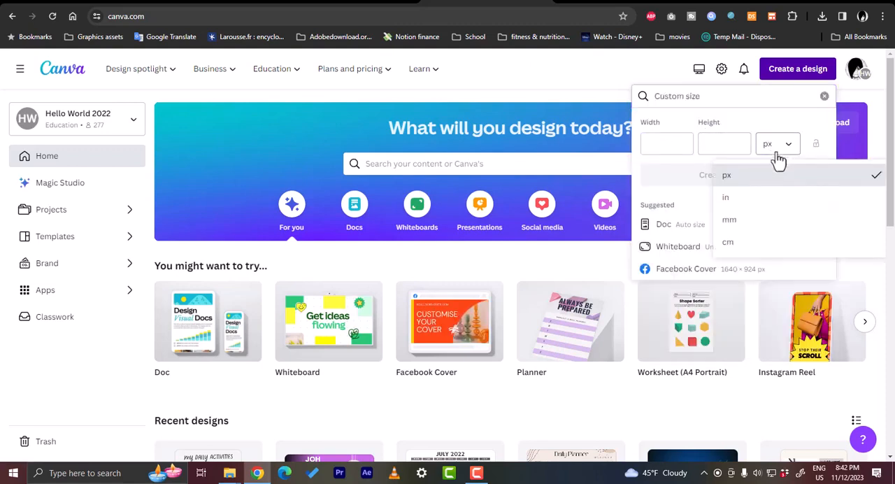
pyautogui.click(766, 203)
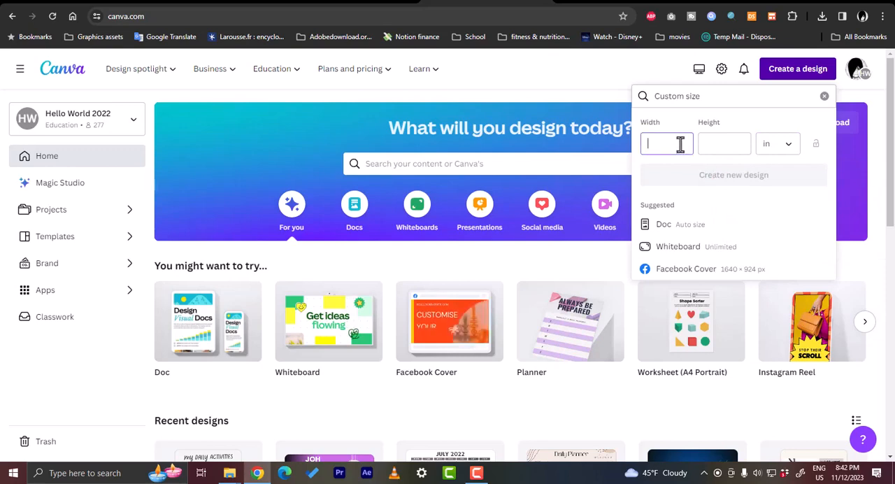
pyautogui.write('8')
pyautogui.click(721, 144)
pyautogui.write('11')
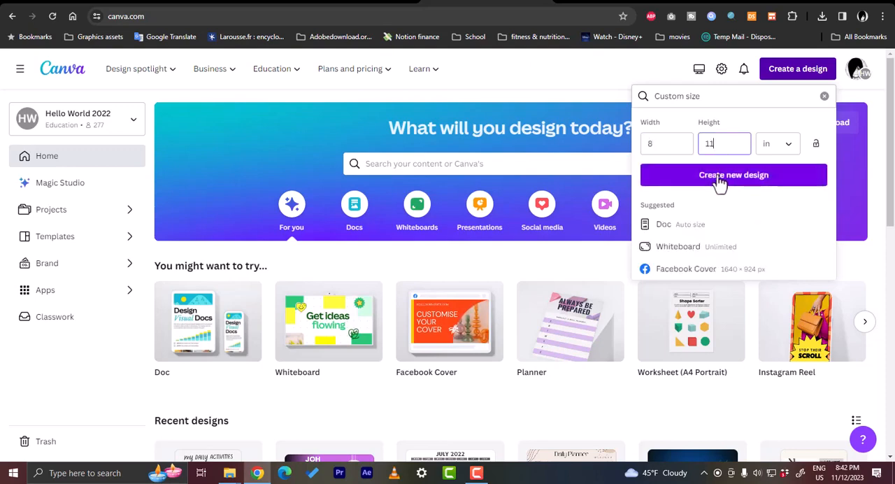
pyautogui.click(720, 179)
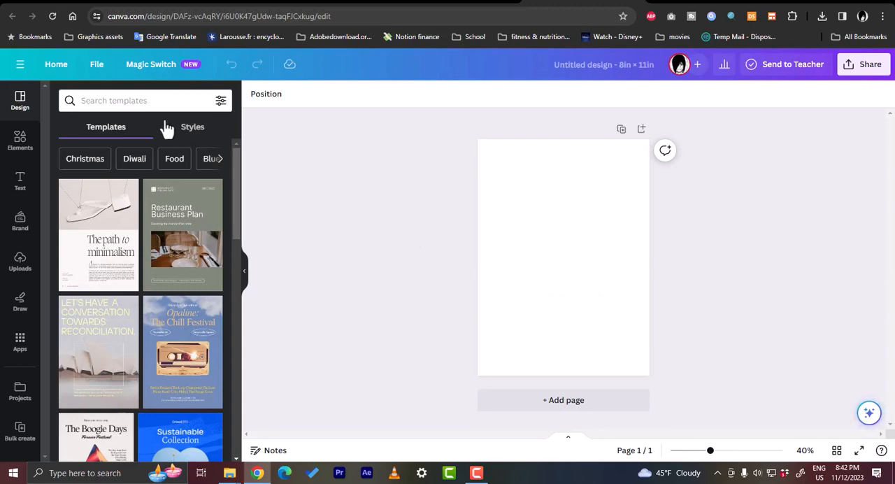
# - Search the elements for "background sky"
pyautogui.click(149, 100)
pyautogui.click(28, 143)
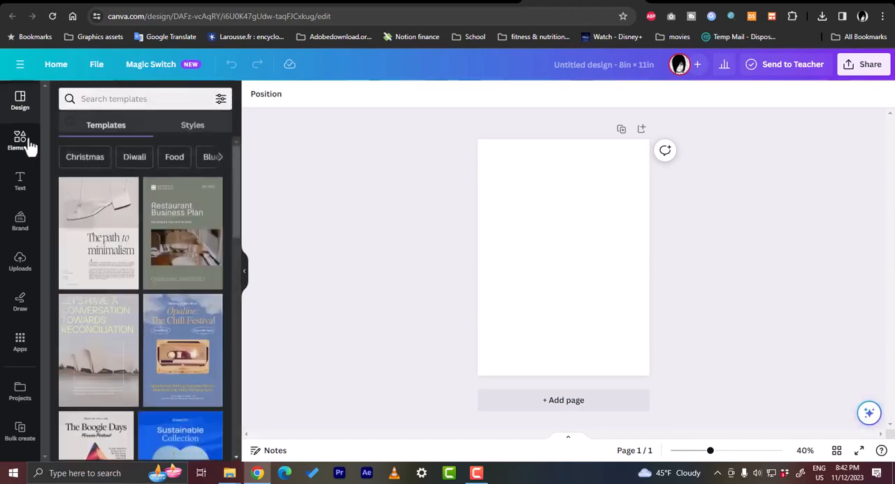
pyautogui.click(140, 103)
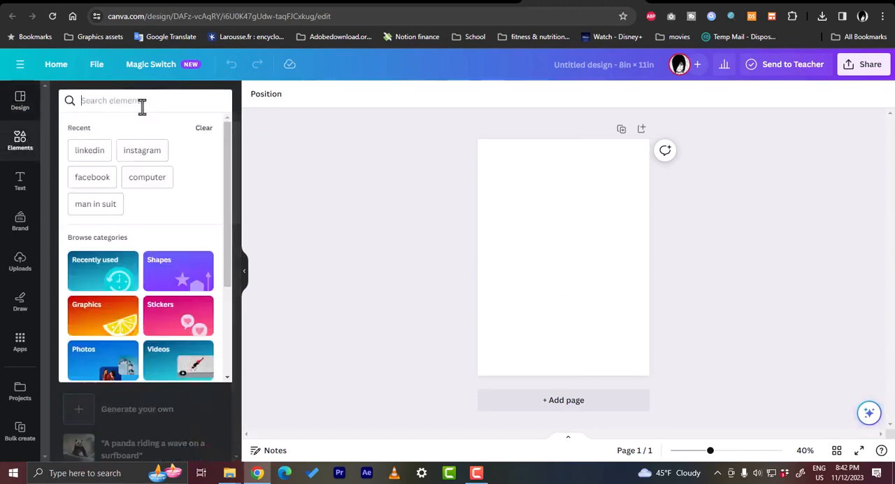
pyautogui.write('back')
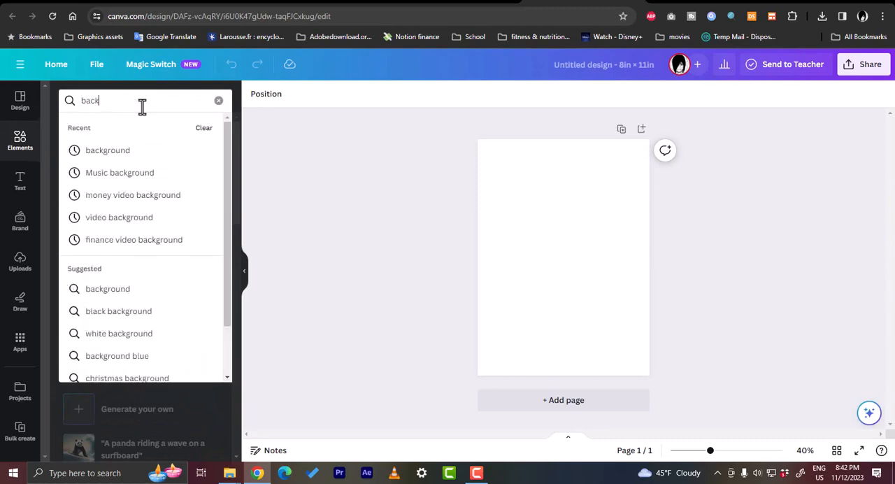
pyautogui.write('ground sky')
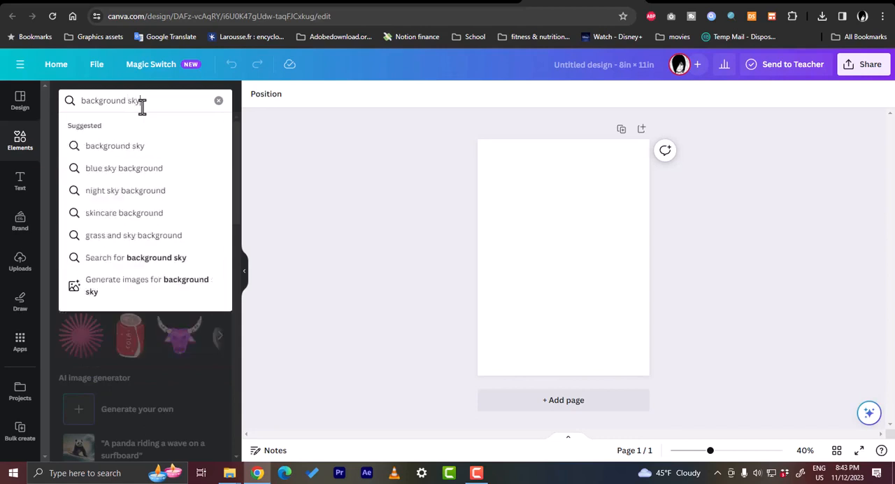
pyautogui.press('Return')
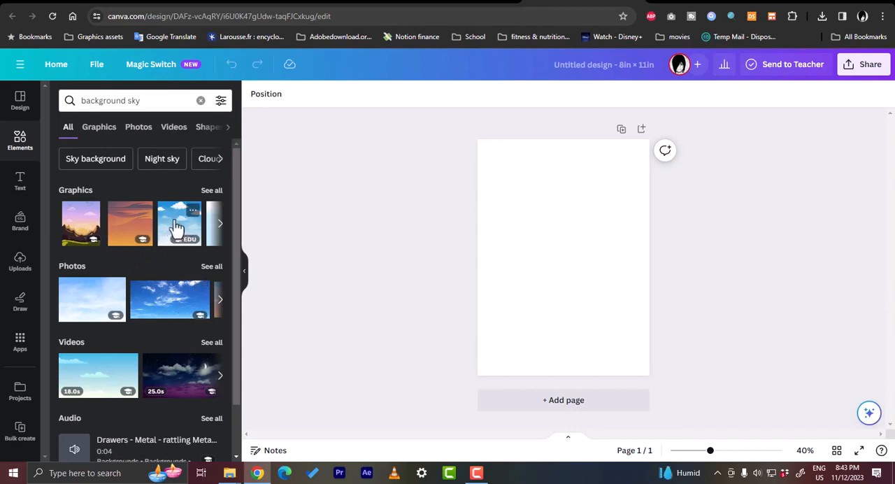
# - Place the blue sky graphic with white clouds on the blank page so it fills the whole page
pyautogui.click(218, 225)
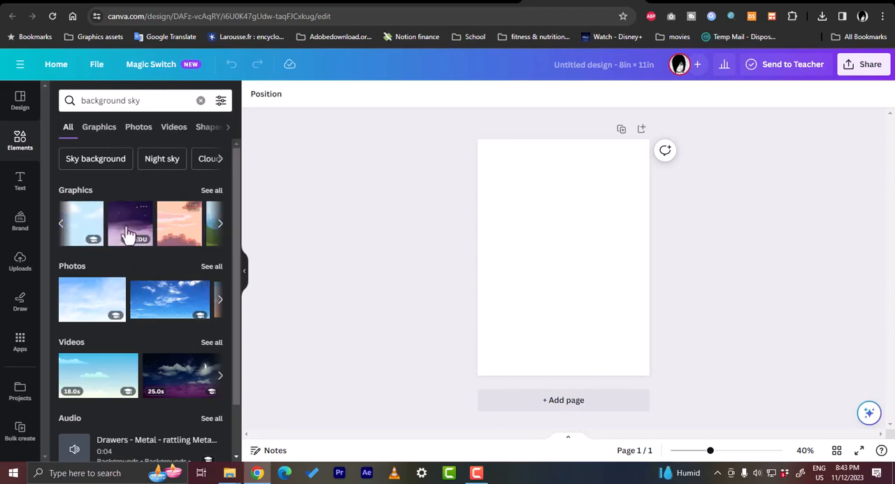
pyautogui.click(61, 224)
pyautogui.moveTo(171, 230); pyautogui.dragTo(484, 163)
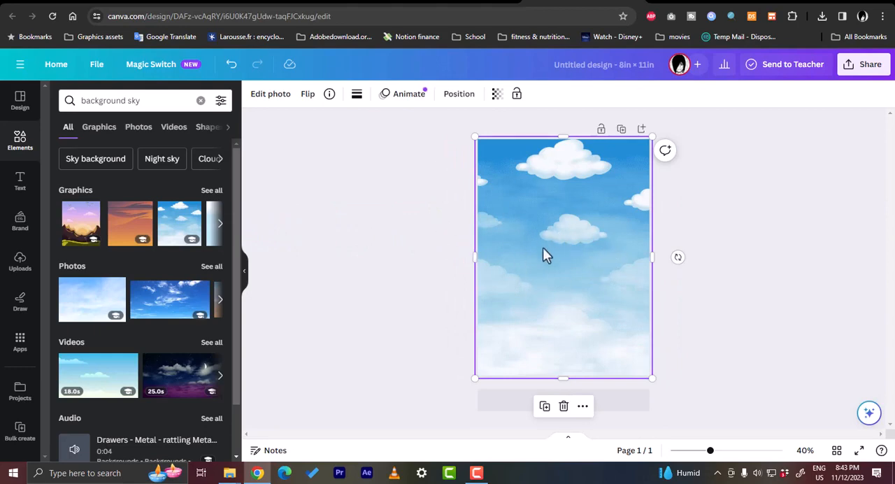
# - Search the elements for "paper page"
pyautogui.click(406, 246)
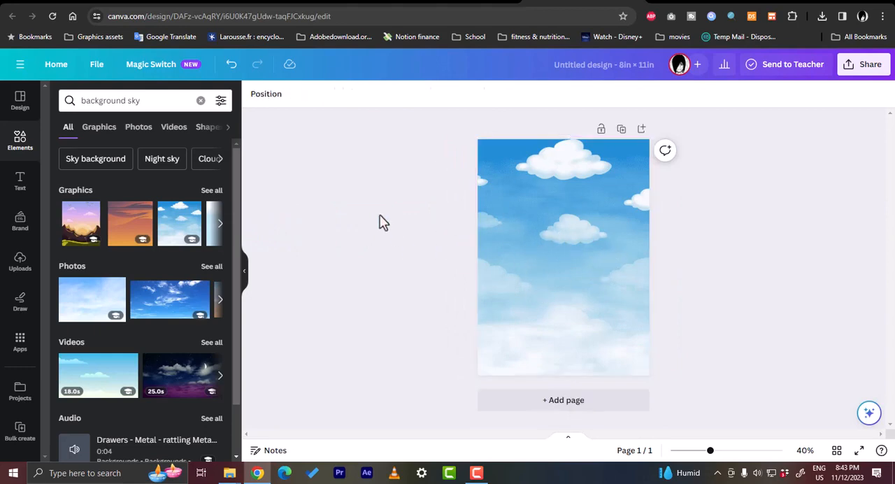
pyautogui.tripleClick(141, 100)
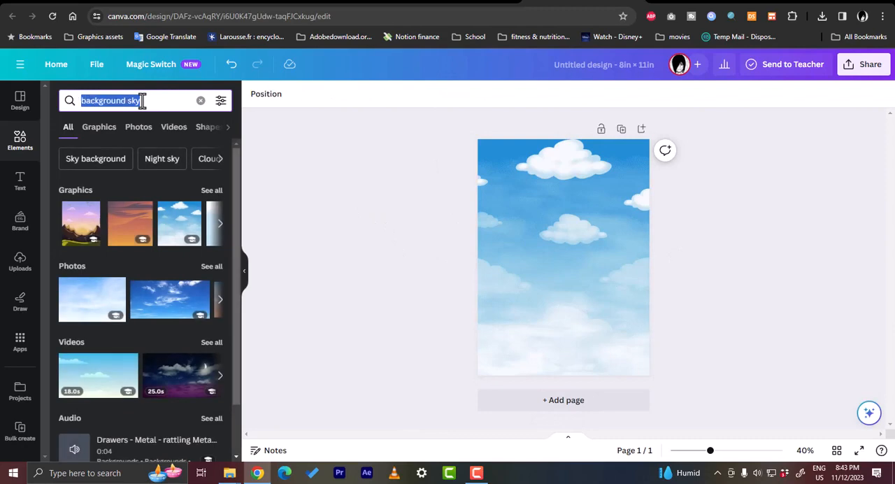
pyautogui.write('pag')
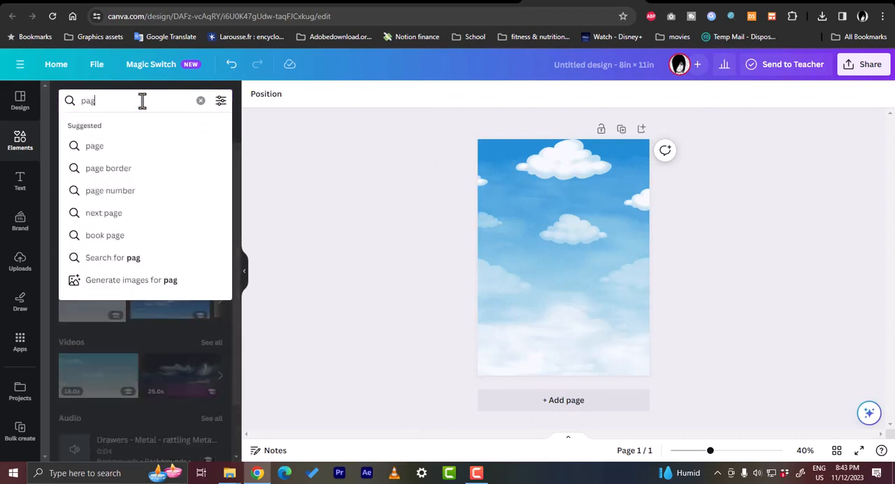
pyautogui.press('BackSpace')
pyautogui.write('pe')
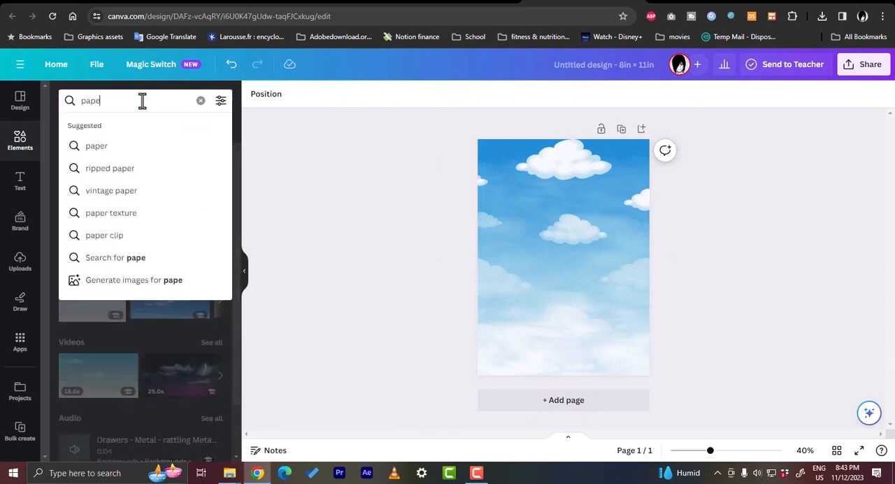
pyautogui.write('r page')
pyautogui.press('Return')
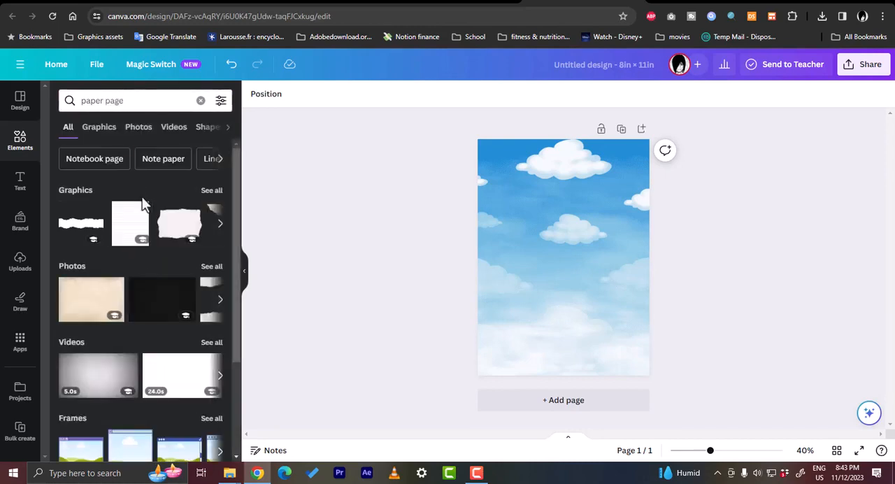
pyautogui.moveTo(130, 222); pyautogui.dragTo(545, 197)
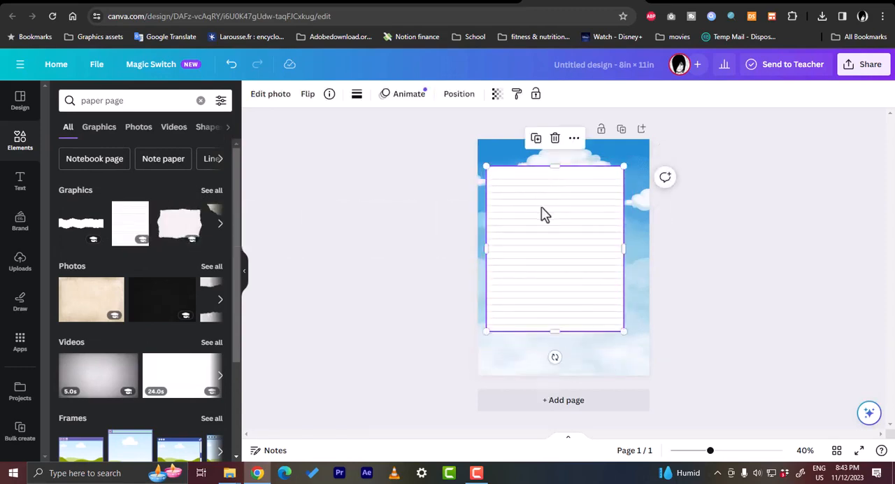
pyautogui.press('Delete')
pyautogui.scroll(-1, 130, 389)
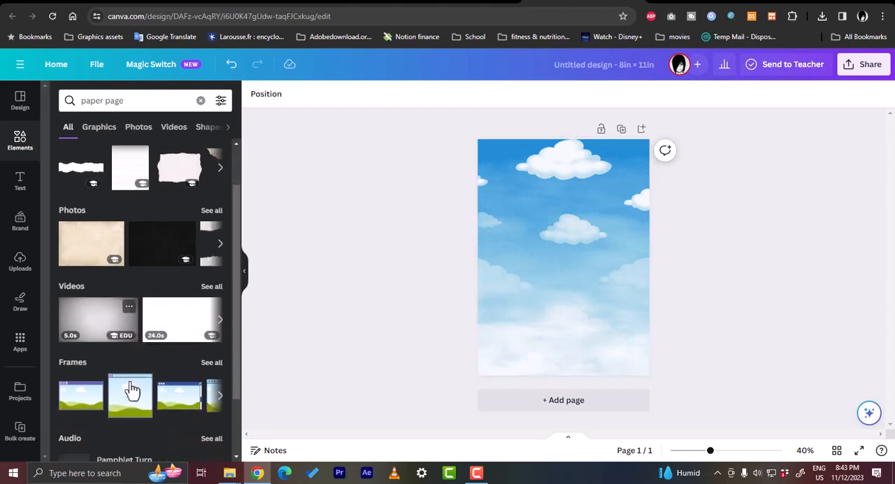
pyautogui.scroll(1, 133, 391)
# - Browse the paper graphics and add the blank white notepad sheet with the torn perforated top edge
pyautogui.click(221, 230)
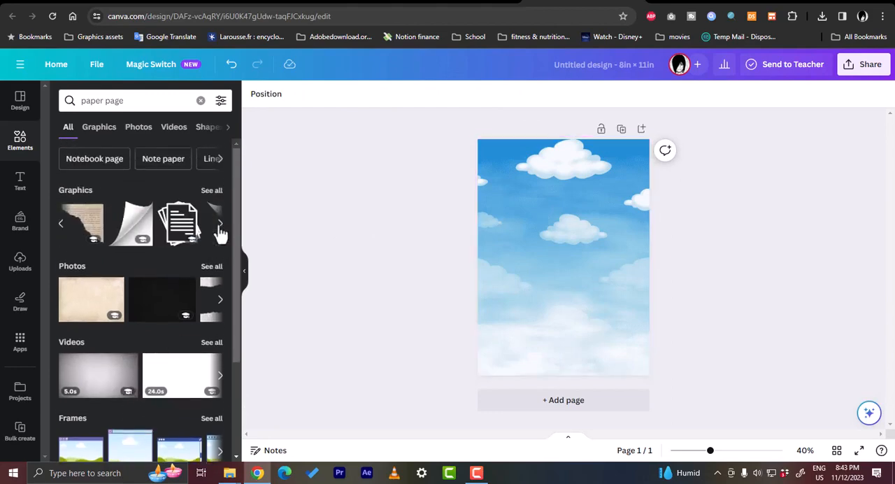
pyautogui.click(220, 231)
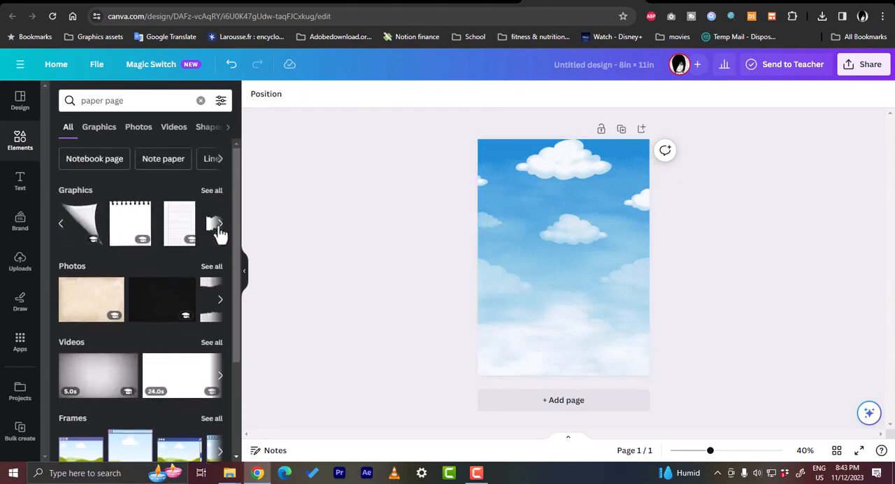
pyautogui.click(221, 231)
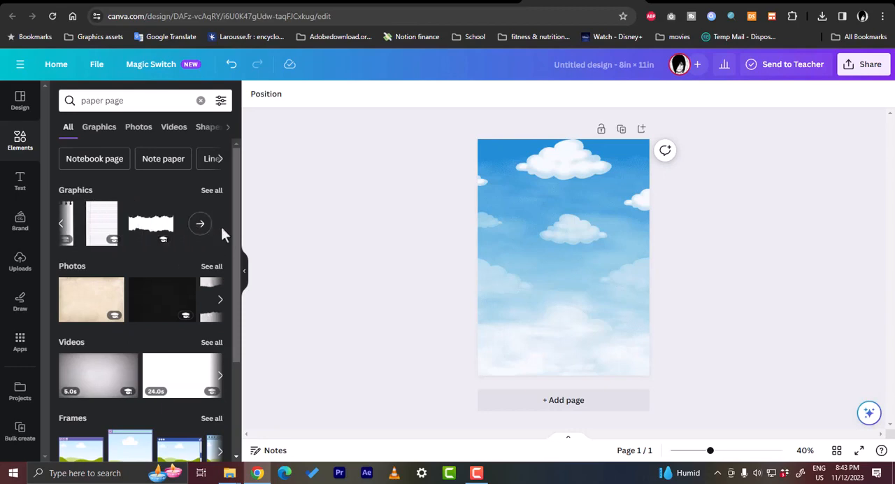
pyautogui.click(61, 224)
pyautogui.click(178, 231)
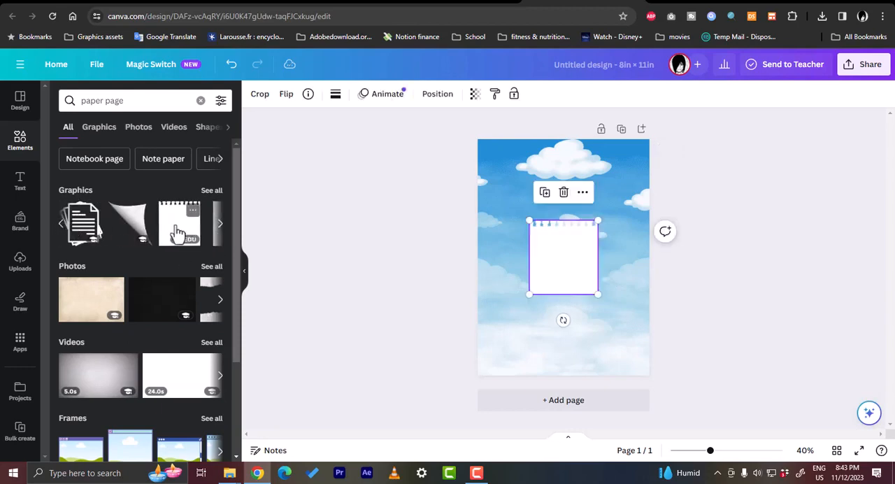
# - Enlarge the notepad sheet to nearly the full page width and centre it, leaving sky visible above and below
pyautogui.moveTo(529, 222); pyautogui.dragTo(495, 162)
pyautogui.moveTo(598, 296); pyautogui.dragTo(642, 342)
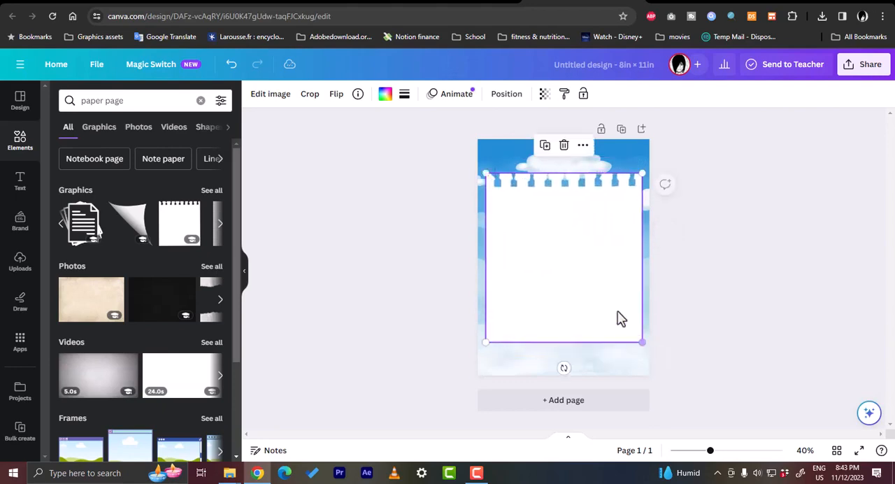
pyautogui.moveTo(565, 287); pyautogui.dragTo(565, 274)
pyautogui.moveTo(639, 329); pyautogui.dragTo(641, 331)
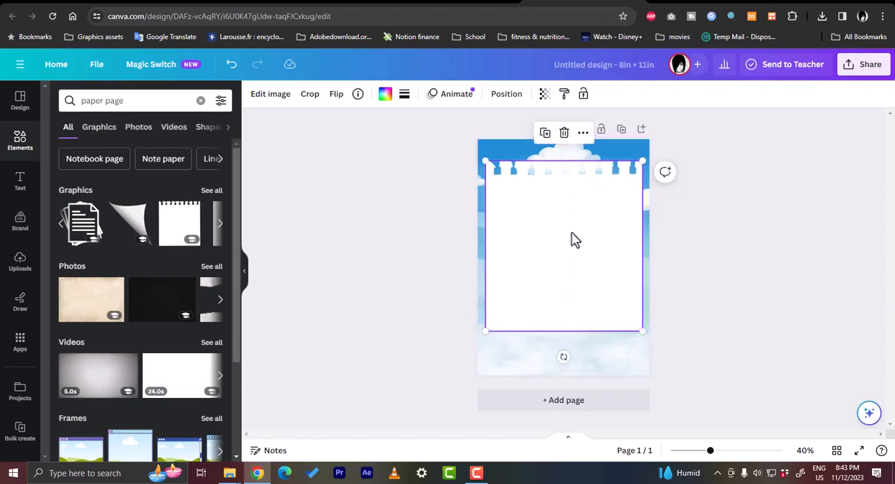
pyautogui.moveTo(571, 235); pyautogui.dragTo(572, 244)
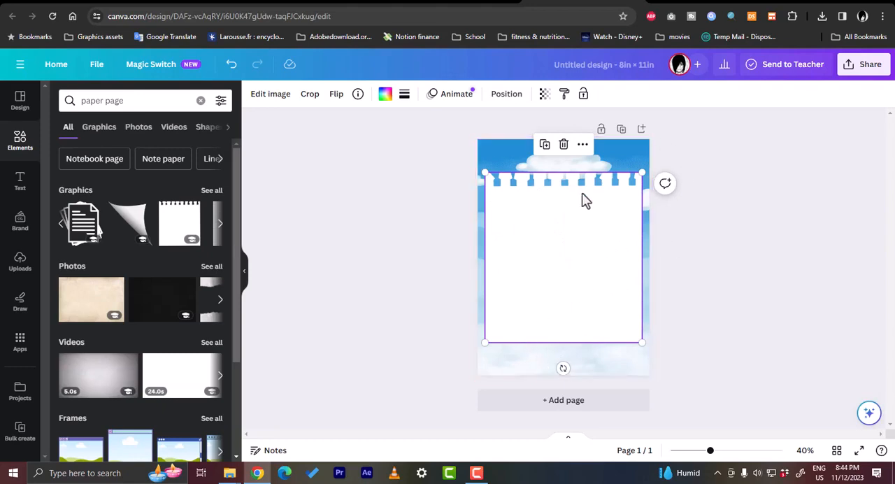
pyautogui.click(701, 226)
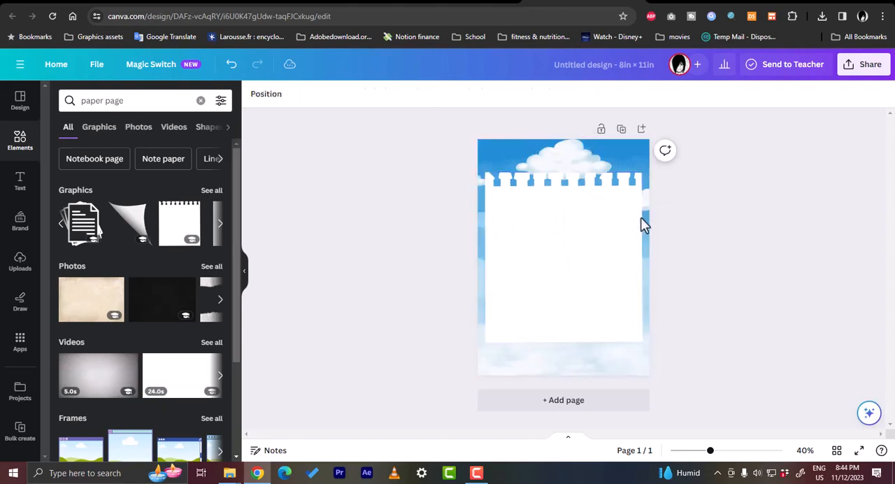
# - Tilt the notepad sheet slightly counterclockwise
pyautogui.click(604, 225)
pyautogui.moveTo(563, 368); pyautogui.dragTo(571, 368)
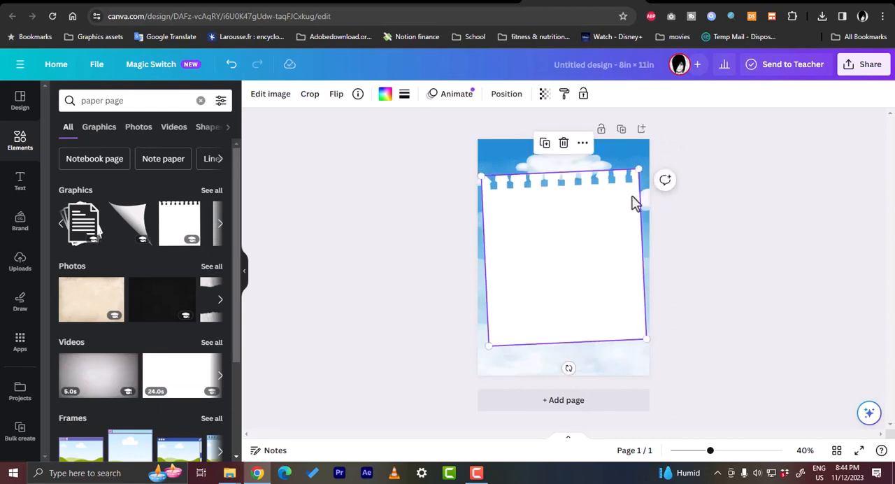
pyautogui.click(748, 262)
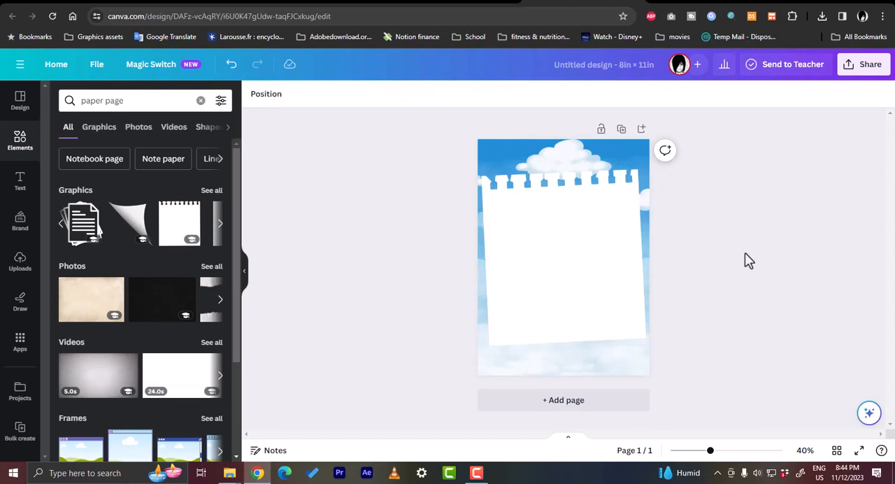
# - Add a plain solid line from the Lines collection across the upper part of the notepad sheet
pyautogui.click(142, 103)
pyautogui.write('lines')
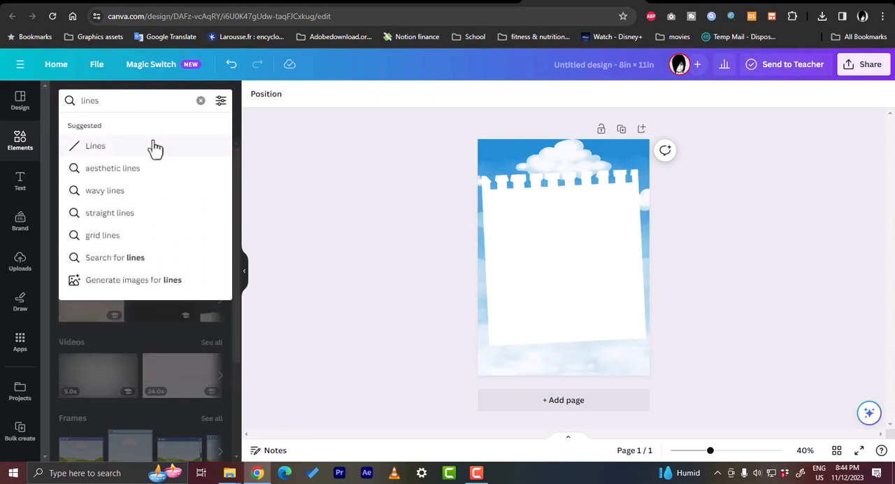
pyautogui.click(95, 146)
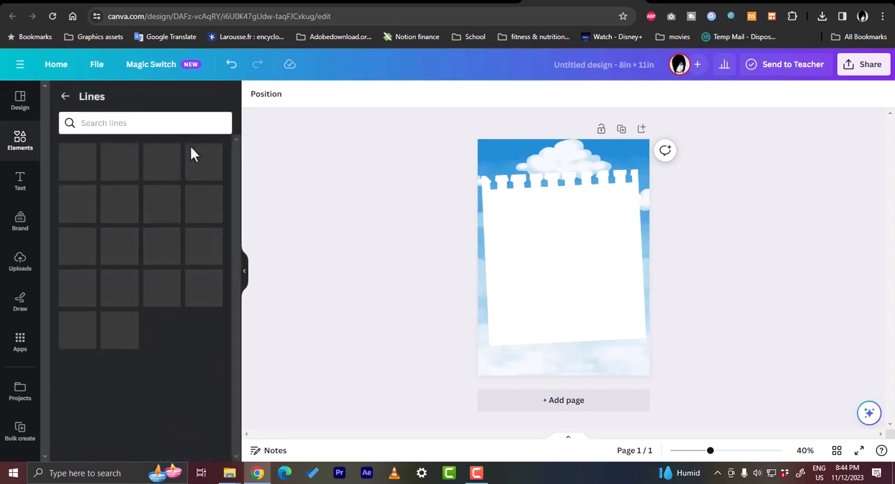
pyautogui.moveTo(80, 165); pyautogui.dragTo(622, 214)
pyautogui.moveTo(529, 214)
pyautogui.mouseDown()
pyautogui.moveTo(496, 211)
pyautogui.moveTo(537, 209)
pyautogui.mouseUp()
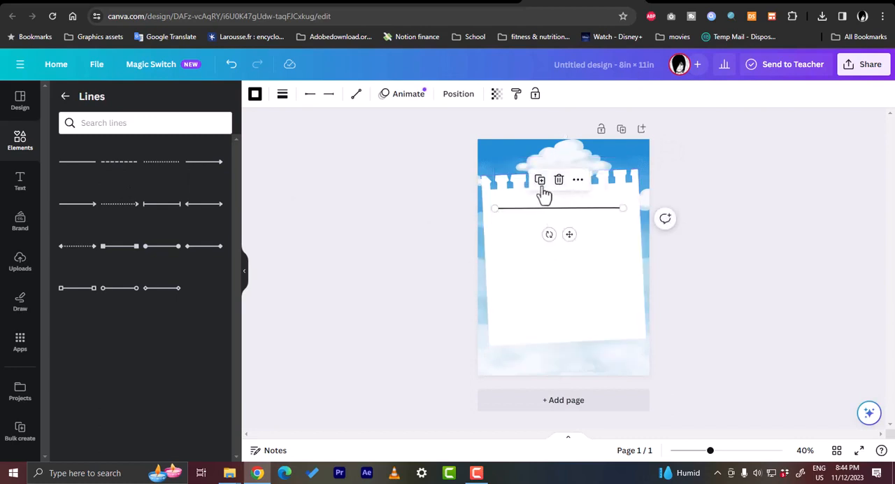
# - Duplicate the line until there are six lines on the sheet
pyautogui.click(543, 184)
pyautogui.click(547, 187)
pyautogui.click(550, 190)
pyautogui.click(554, 194)
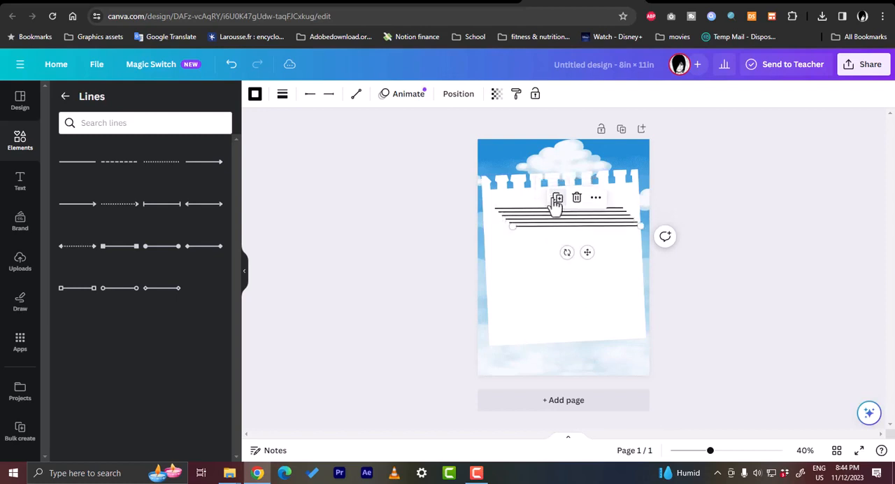
# - Spread the copied lines down the notepad sheet at roughly equal spacing, aligned with the first line
pyautogui.moveTo(552, 236); pyautogui.dragTo(538, 273)
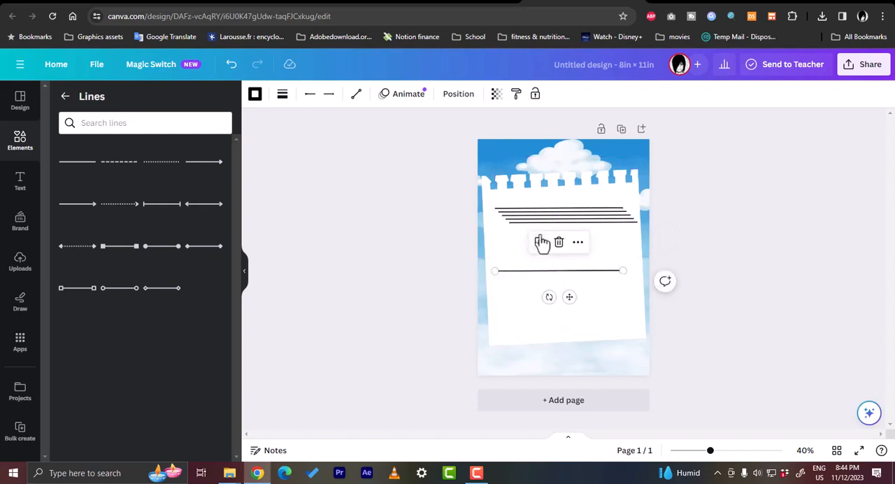
pyautogui.moveTo(539, 224); pyautogui.dragTo(509, 246)
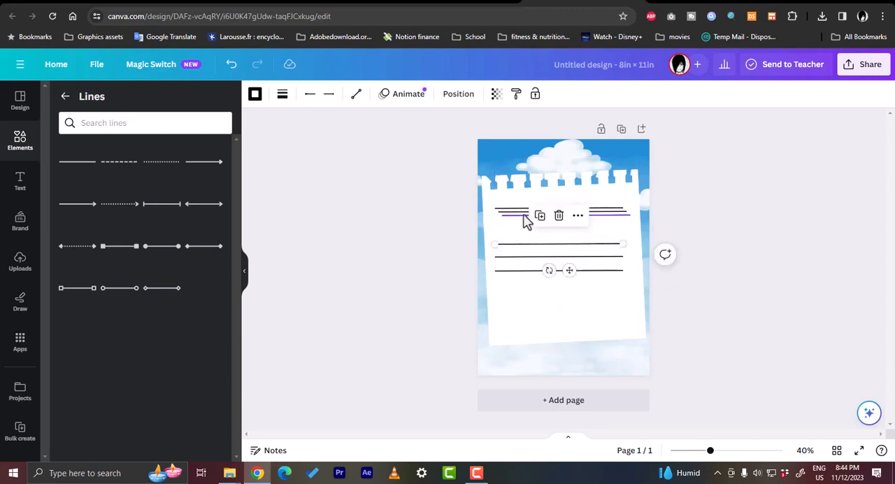
pyautogui.moveTo(526, 218)
pyautogui.mouseDown()
pyautogui.moveTo(512, 232)
pyautogui.moveTo(515, 219)
pyautogui.mouseUp()
pyautogui.click(583, 331)
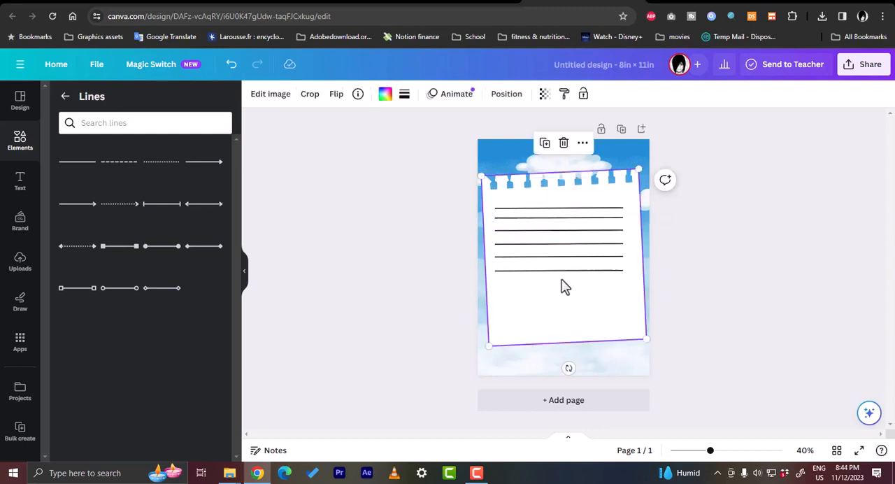
pyautogui.click(547, 232)
pyautogui.moveTo(547, 233); pyautogui.dragTo(548, 233)
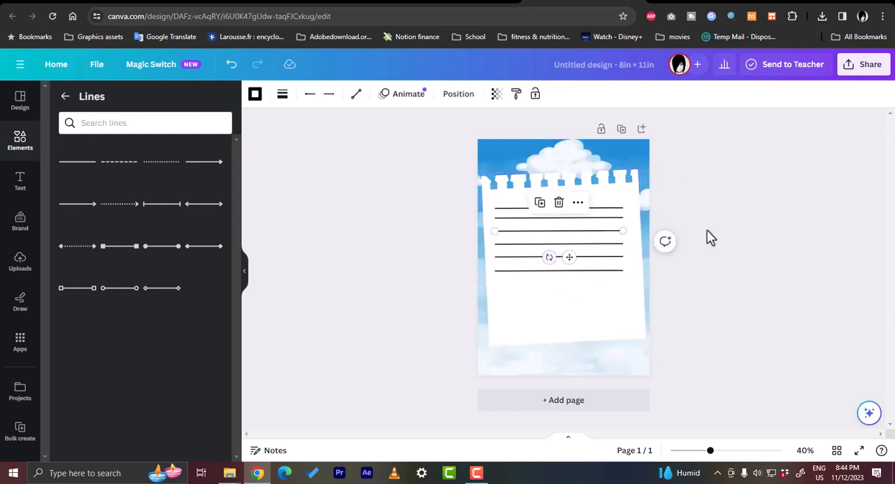
pyautogui.click(731, 223)
# - Duplicate the finished page four times to make a five-page design
pyautogui.click(621, 132)
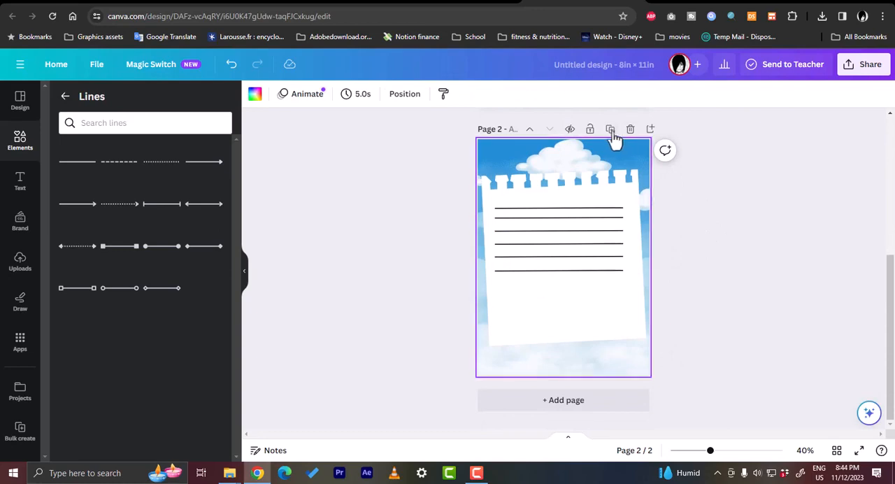
pyautogui.click(611, 130)
pyautogui.click(611, 130)
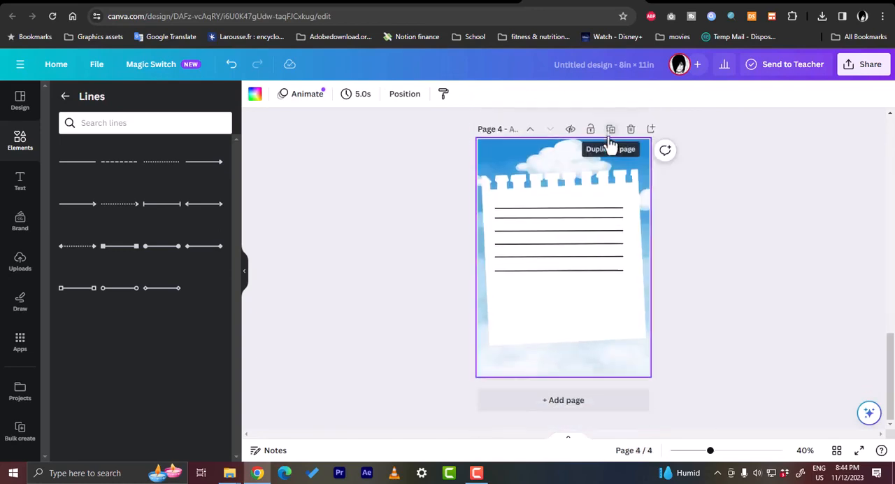
pyautogui.click(610, 130)
# - Add a heading reading "notes" to page 1 and place it over the cloud above the notepad sheet
pyautogui.scroll(3, 674, 216)
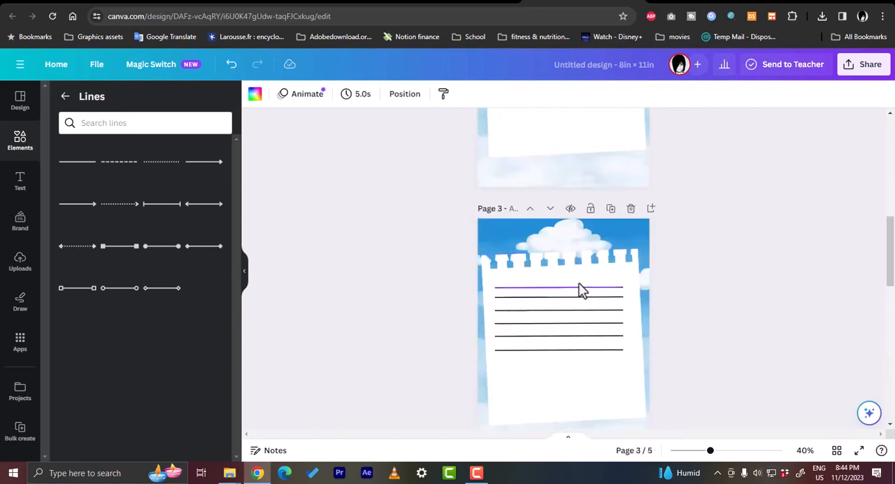
pyautogui.scroll(3, 592, 293)
pyautogui.scroll(3, 628, 280)
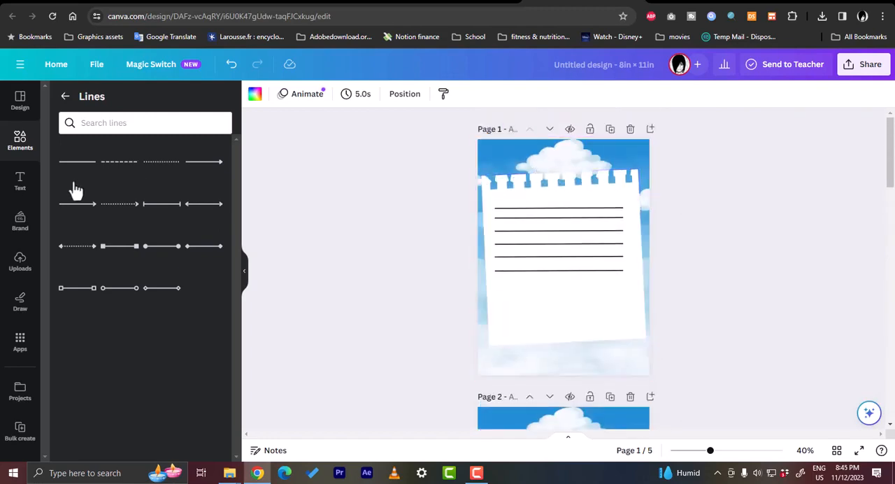
pyautogui.click(20, 180)
pyautogui.click(151, 211)
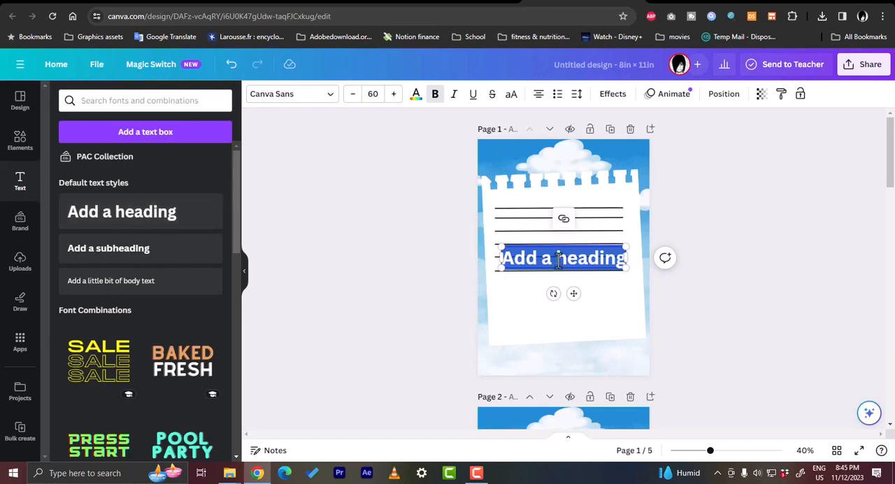
pyautogui.write('n')
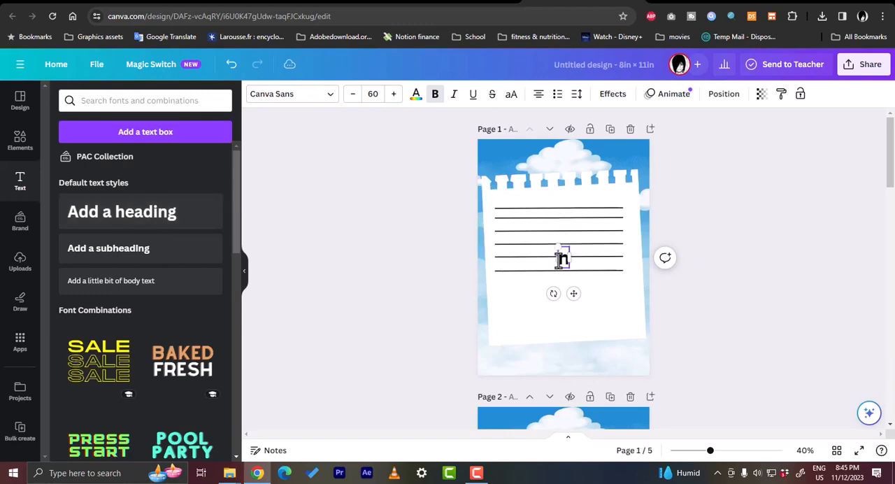
pyautogui.write('otes')
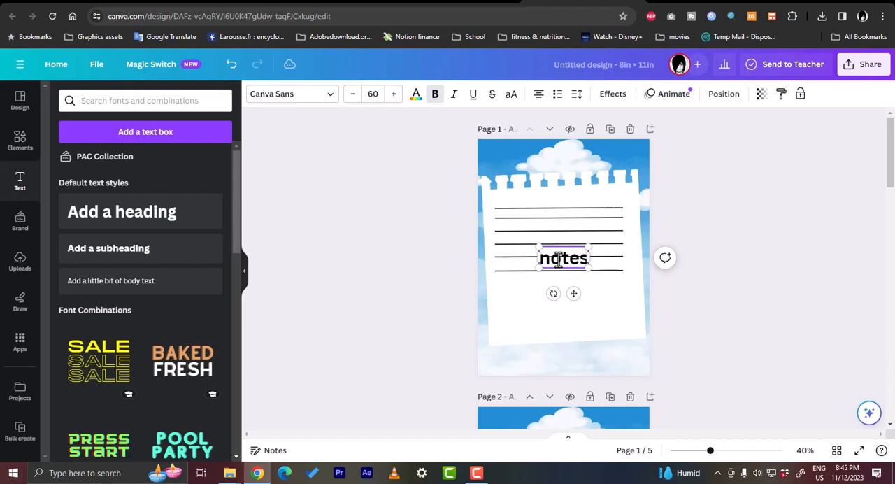
pyautogui.moveTo(573, 293); pyautogui.dragTo(572, 197)
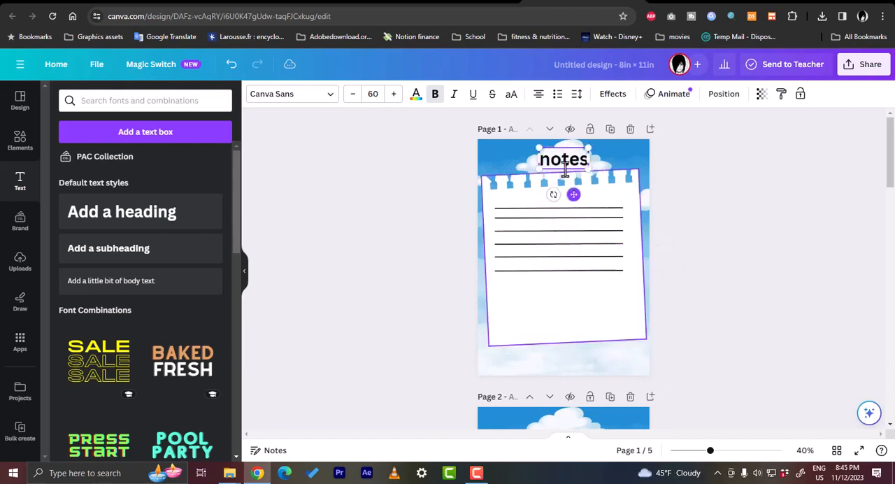
# - Capitalise the heading's first letter so it reads "Notes", and select the whole word
pyautogui.moveTo(541, 161); pyautogui.dragTo(540, 161)
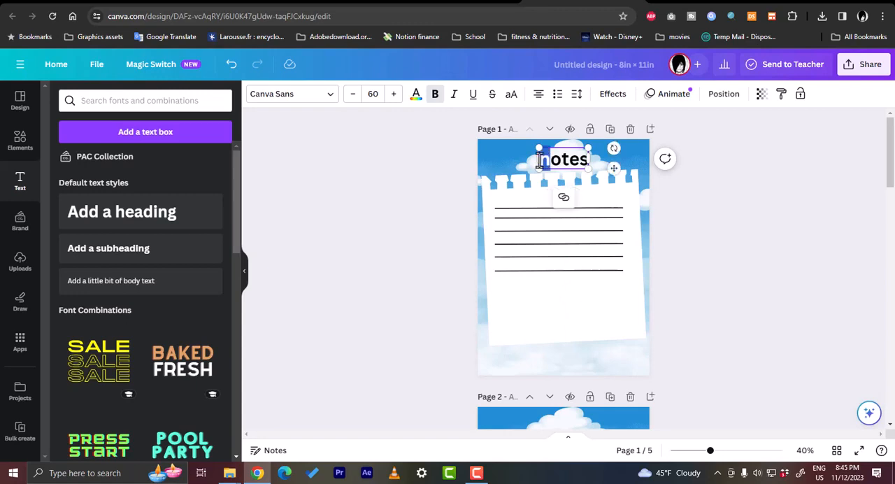
pyautogui.write('N')
pyautogui.doubleClick(568, 158)
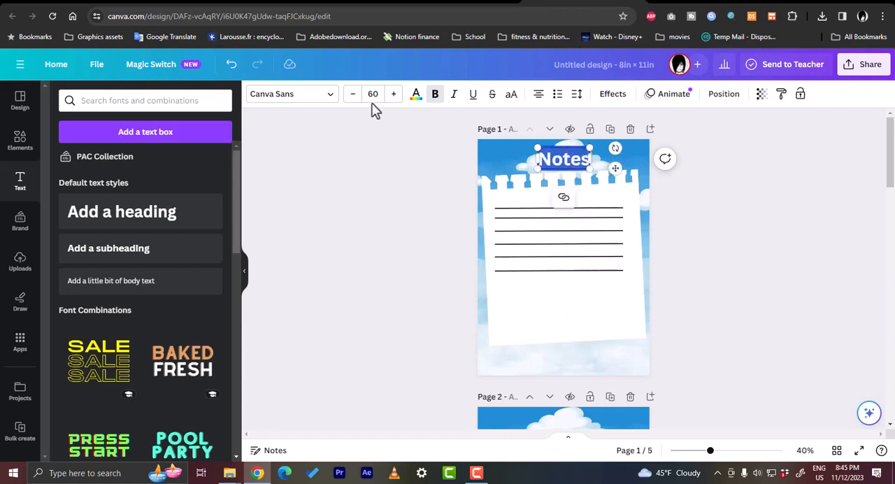
# - Set the "Notes" heading in Canva Student Font at size 66, and widen and recentre its text box over the cloud
pyautogui.click(327, 99)
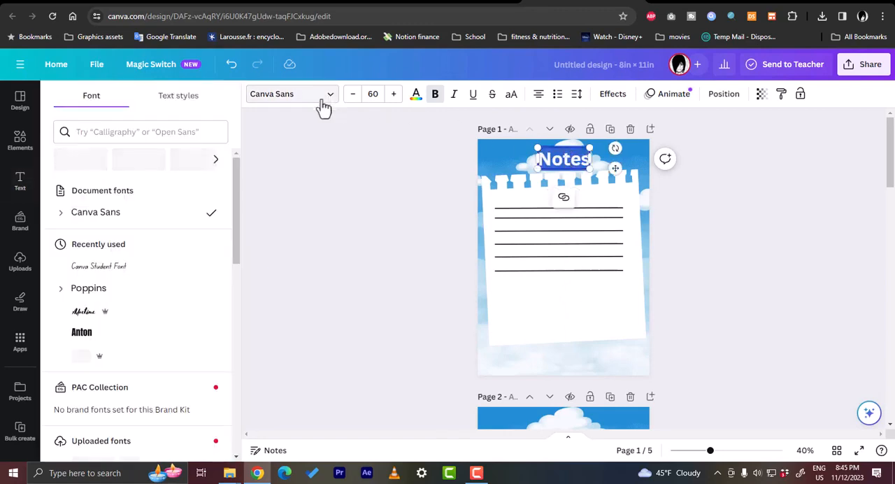
pyautogui.click(122, 273)
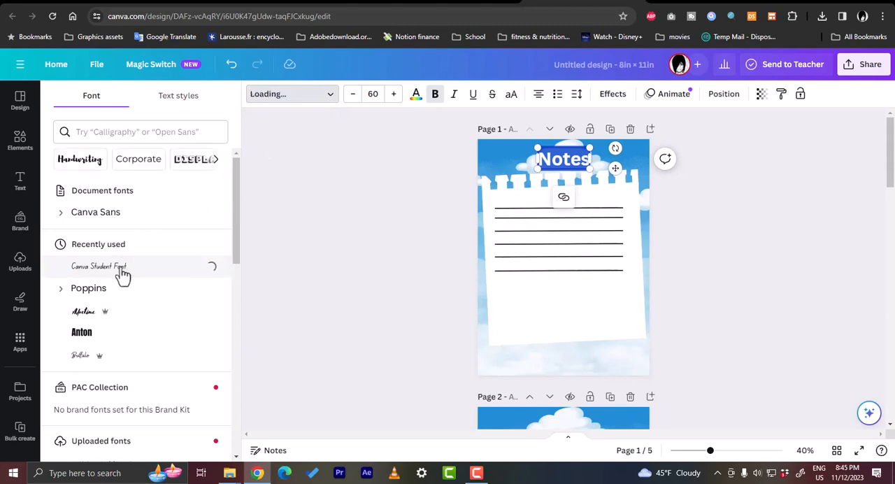
pyautogui.click(393, 94)
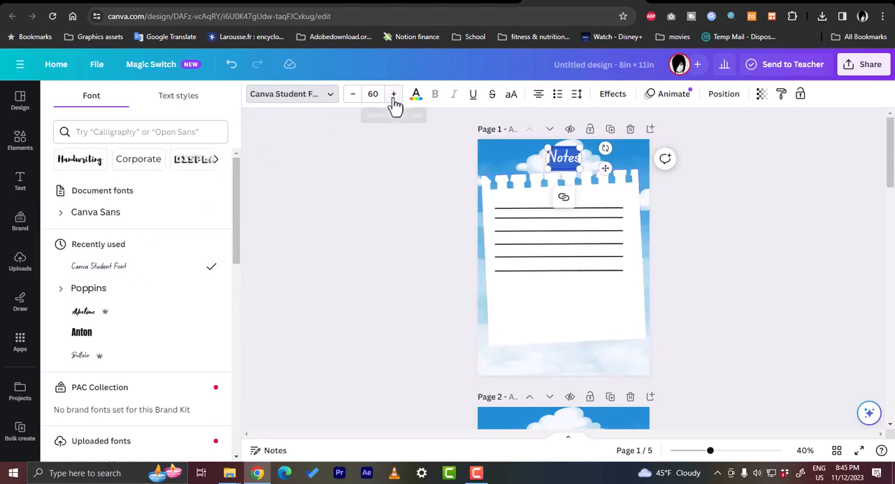
pyautogui.click(393, 93)
pyautogui.click(393, 93)
pyautogui.click(393, 93)
pyautogui.click(393, 93)
pyautogui.click(393, 94)
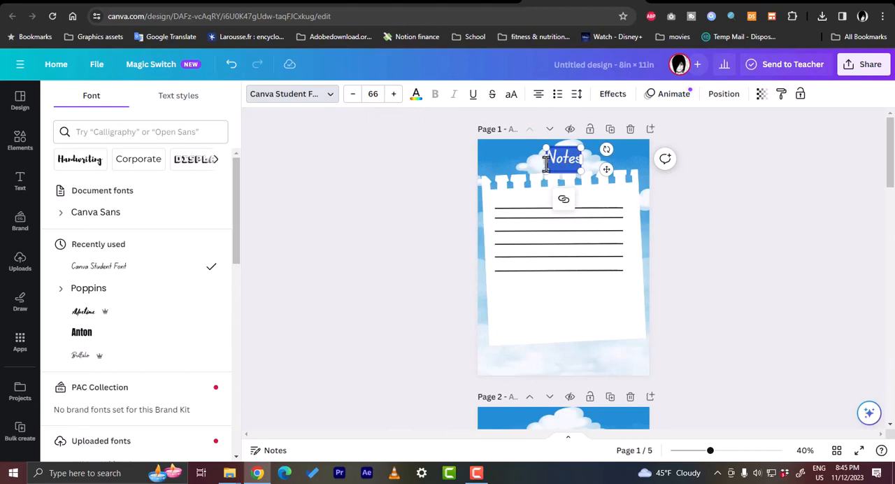
pyautogui.moveTo(547, 160); pyautogui.dragTo(530, 159)
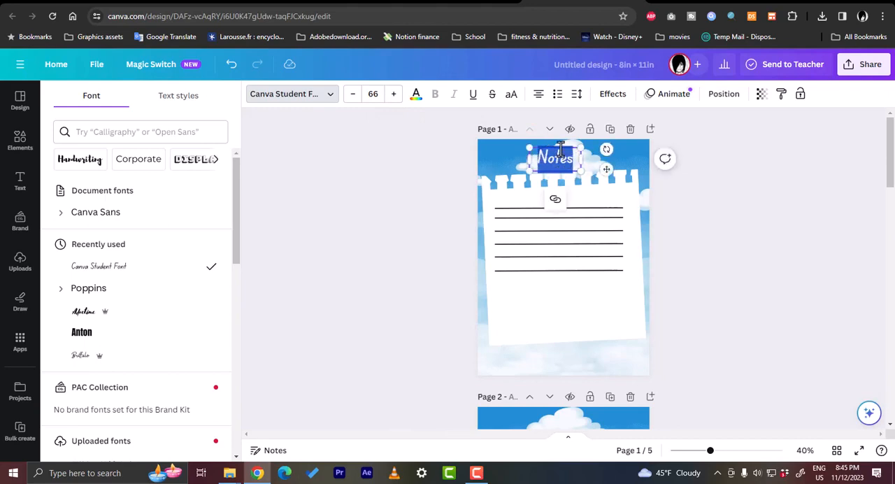
pyautogui.moveTo(606, 163); pyautogui.dragTo(612, 164)
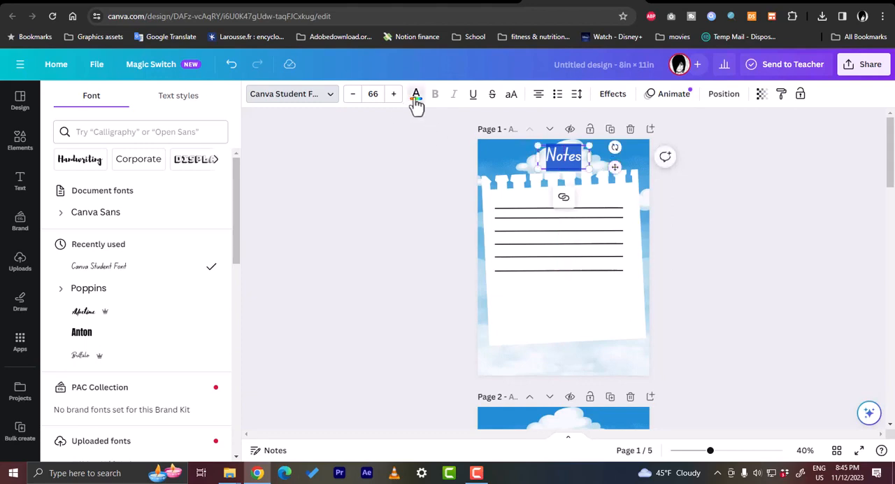
# - Colour the "Notes" heading dark blue from the default solid colours
pyautogui.click(416, 98)
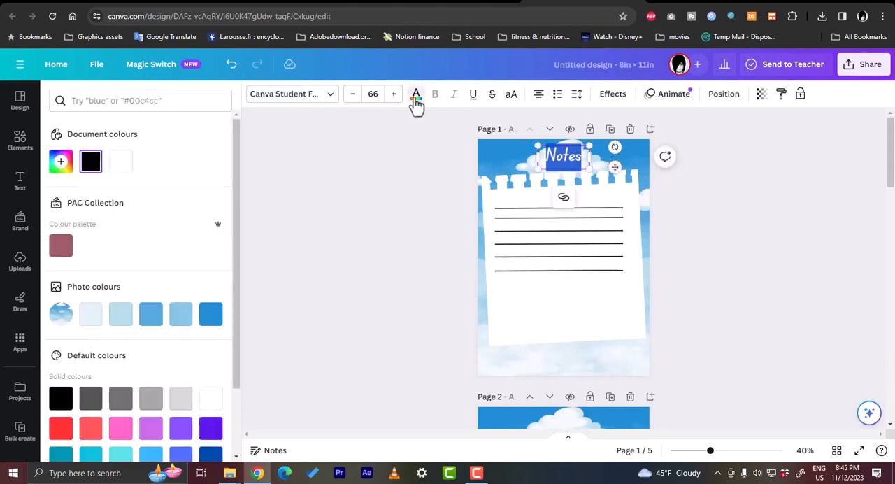
pyautogui.click(212, 327)
pyautogui.click(210, 454)
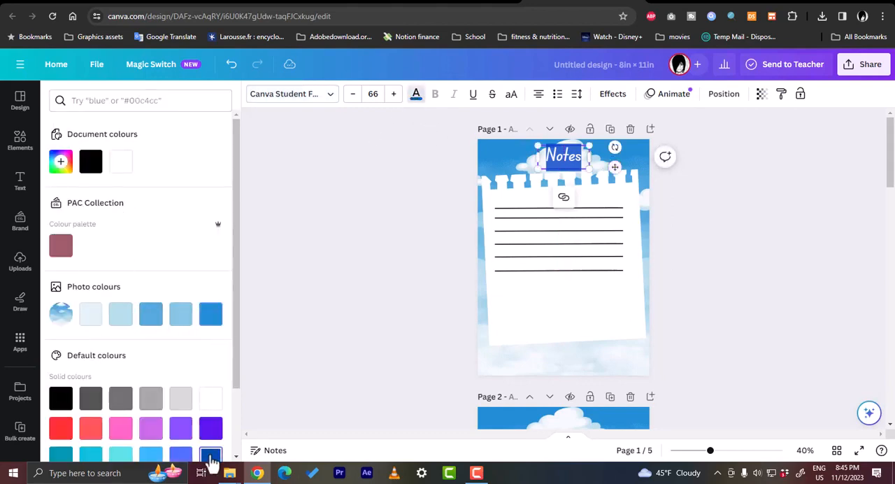
pyautogui.click(516, 158)
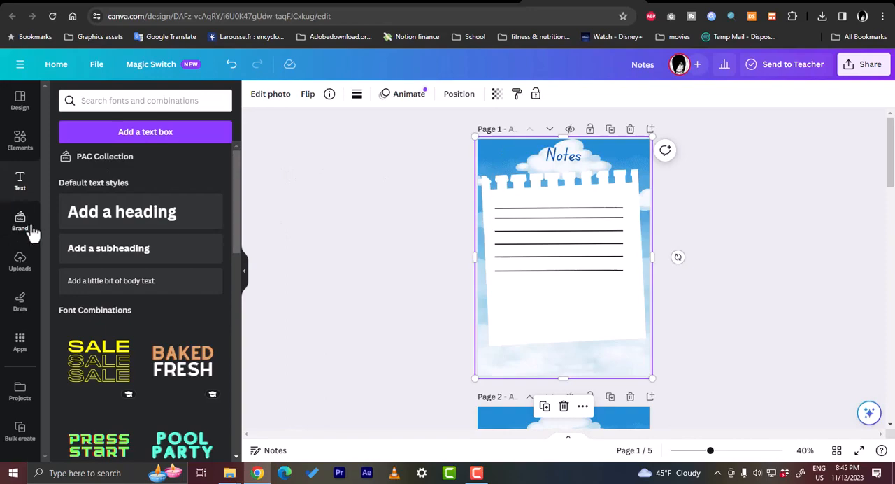
# - Add a pill shape from the basic shapes library to page 1
pyautogui.click(32, 153)
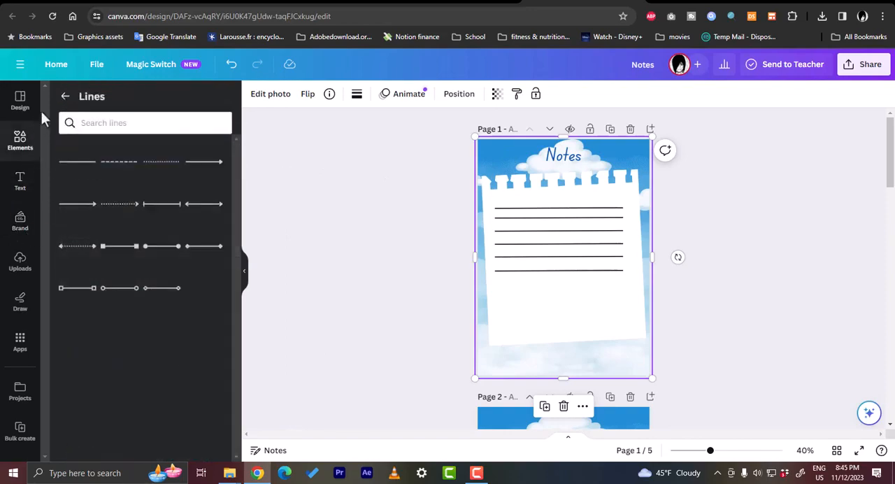
pyautogui.click(65, 96)
pyautogui.scroll(-5, 142, 182)
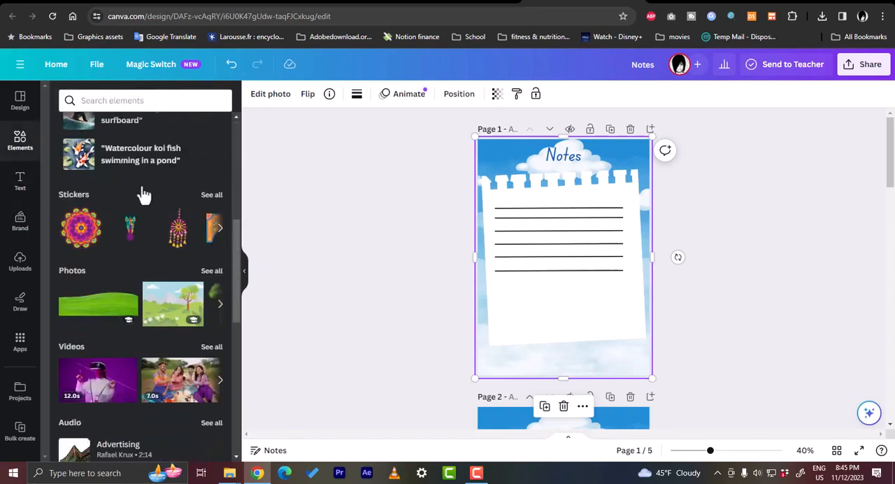
pyautogui.scroll(4, 142, 188)
pyautogui.scroll(1, 92, 198)
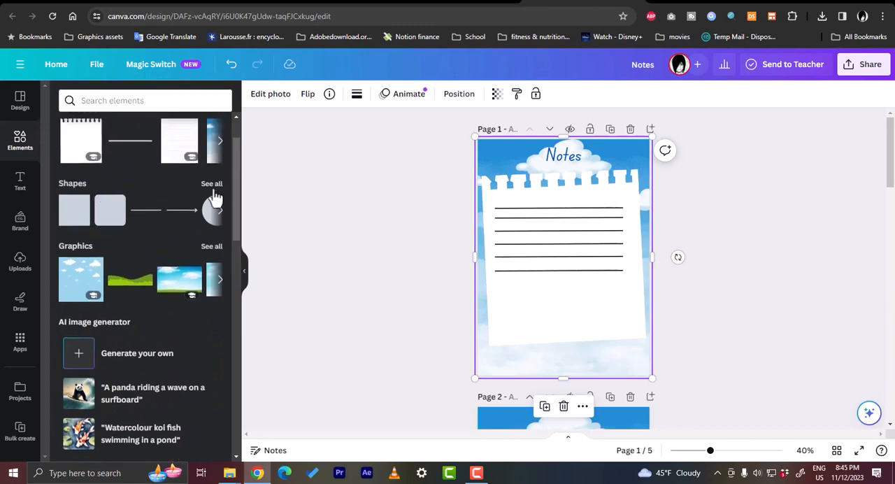
pyautogui.click(212, 186)
pyautogui.scroll(-5, 149, 222)
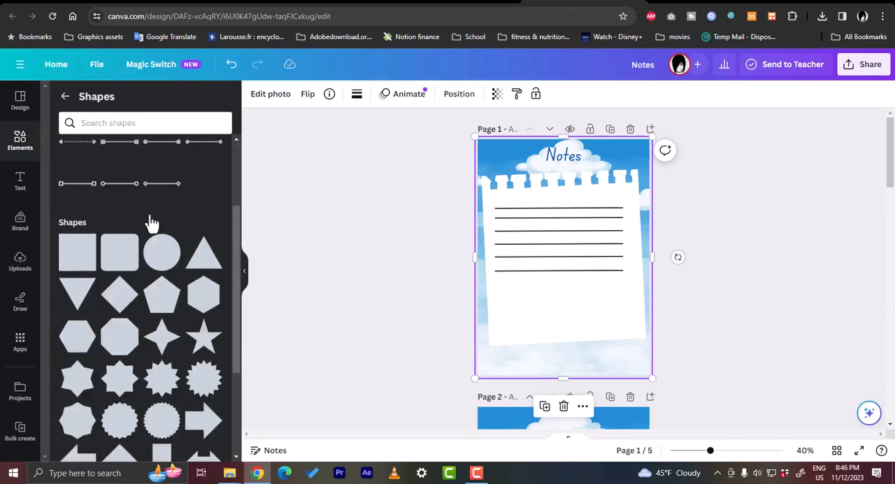
pyautogui.scroll(-1, 151, 223)
pyautogui.scroll(1, 151, 224)
pyautogui.scroll(-1, 150, 227)
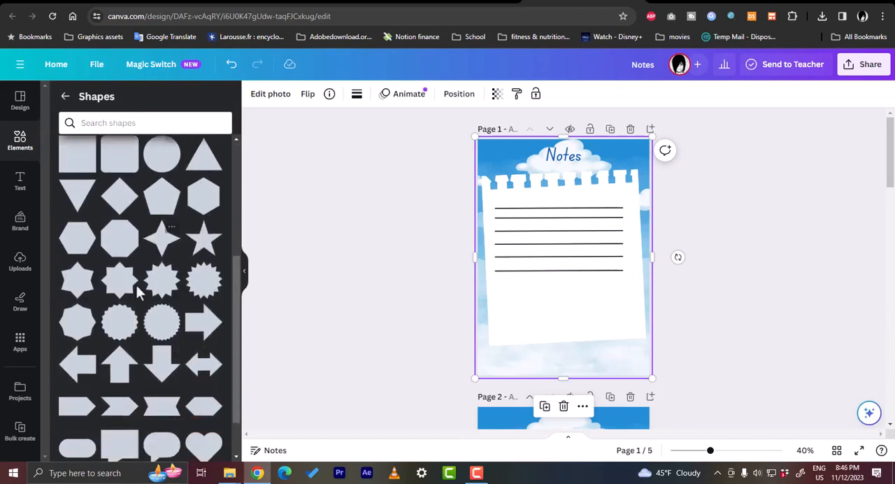
pyautogui.click(78, 451)
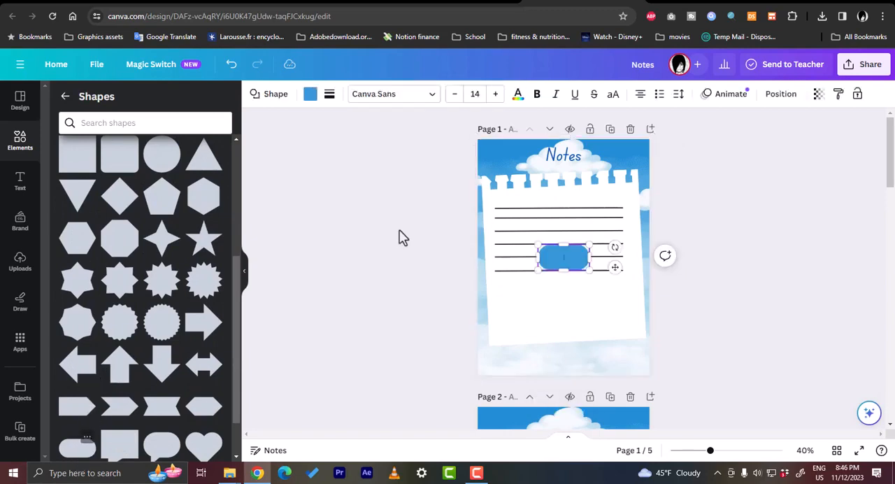
# - Fill the pill shape with the palest blue photo colour and centre it behind the "Notes" heading
pyautogui.click(312, 96)
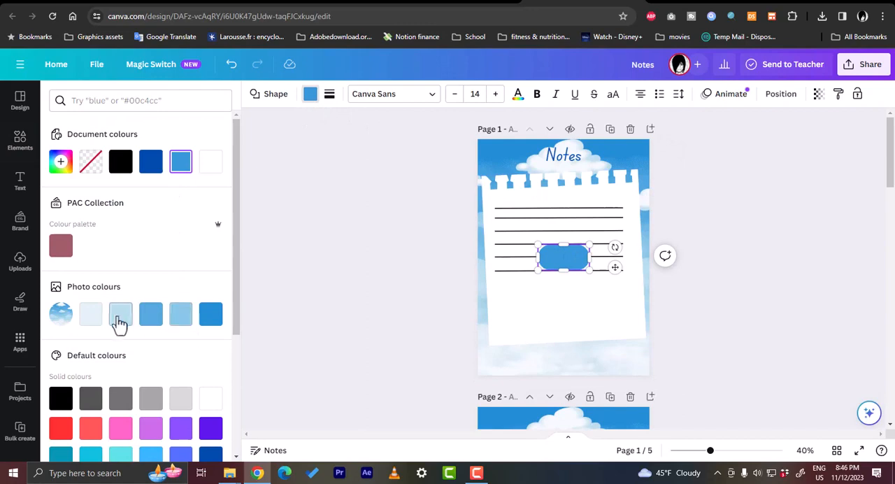
pyautogui.click(92, 318)
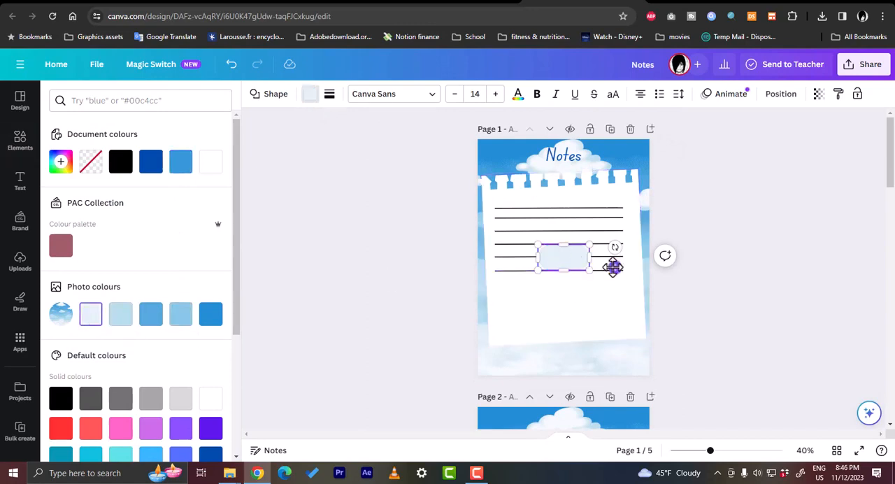
pyautogui.moveTo(614, 266); pyautogui.dragTo(611, 163)
pyautogui.click(545, 174)
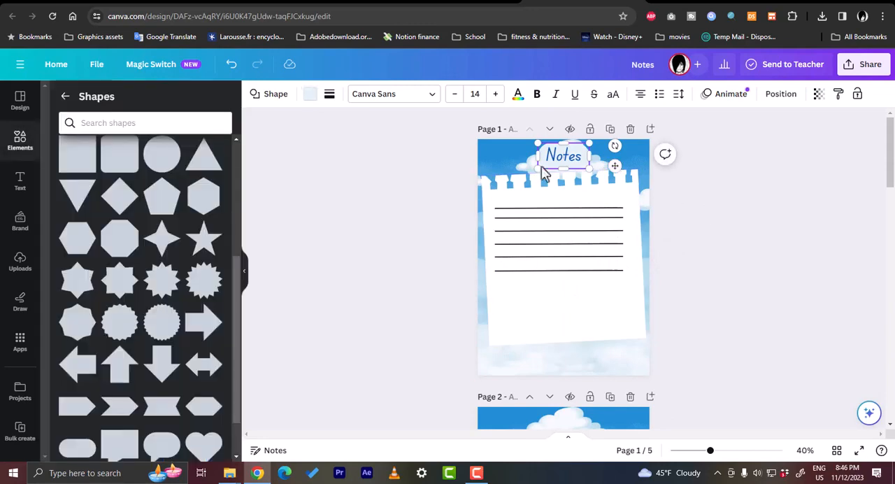
pyautogui.click(515, 159)
pyautogui.click(586, 159)
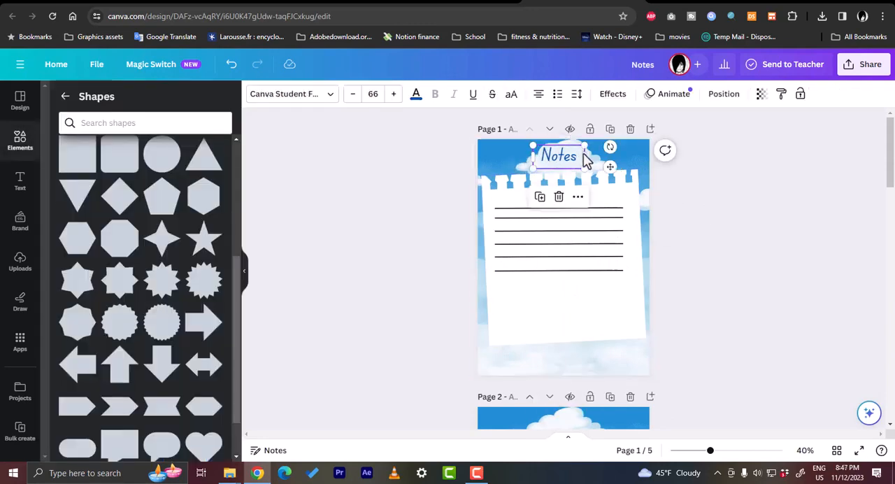
pyautogui.moveTo(586, 159); pyautogui.dragTo(591, 159)
pyautogui.click(711, 199)
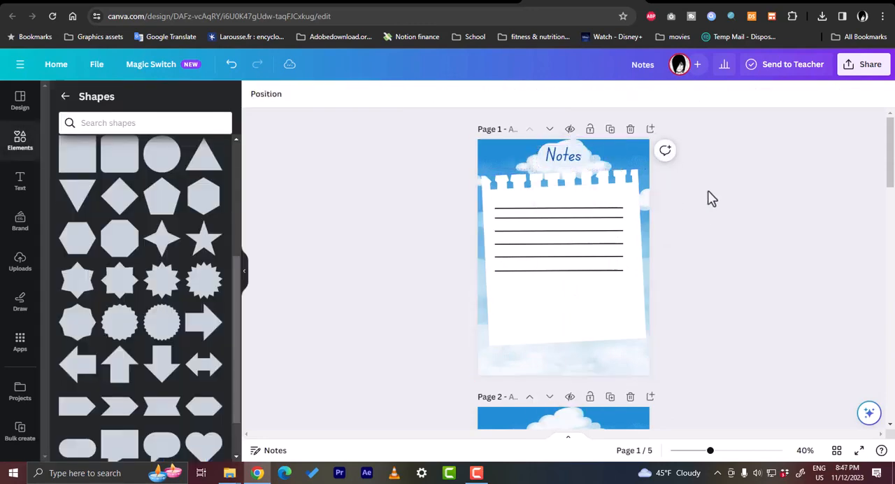
# - Add a heading reading "Events" and place it over the cloud at the top of page 2
pyautogui.scroll(-3, 632, 200)
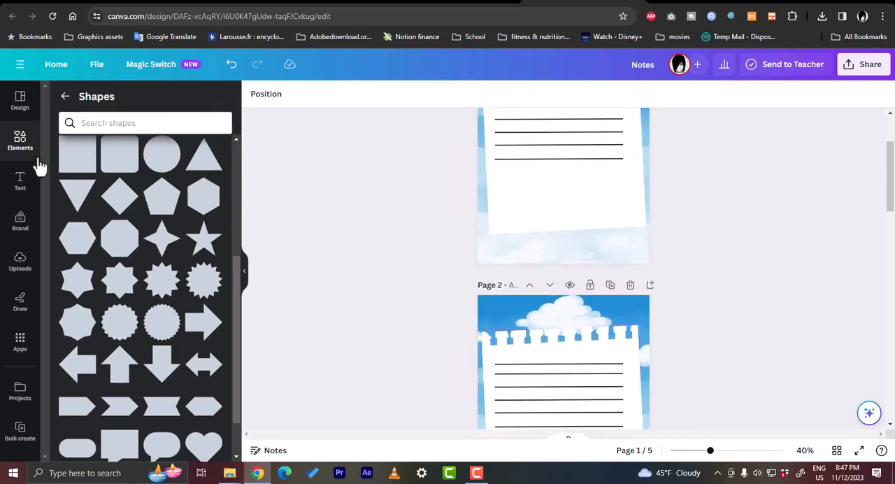
pyautogui.click(21, 181)
pyautogui.click(123, 215)
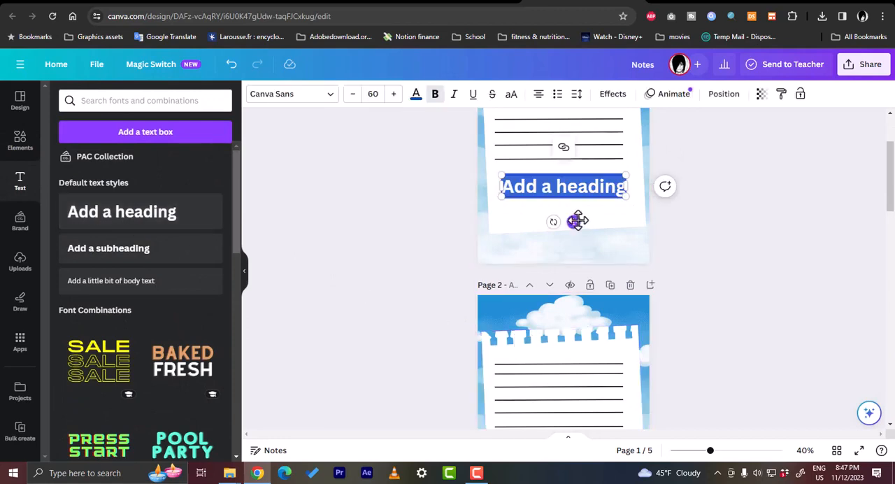
pyautogui.write('Events')
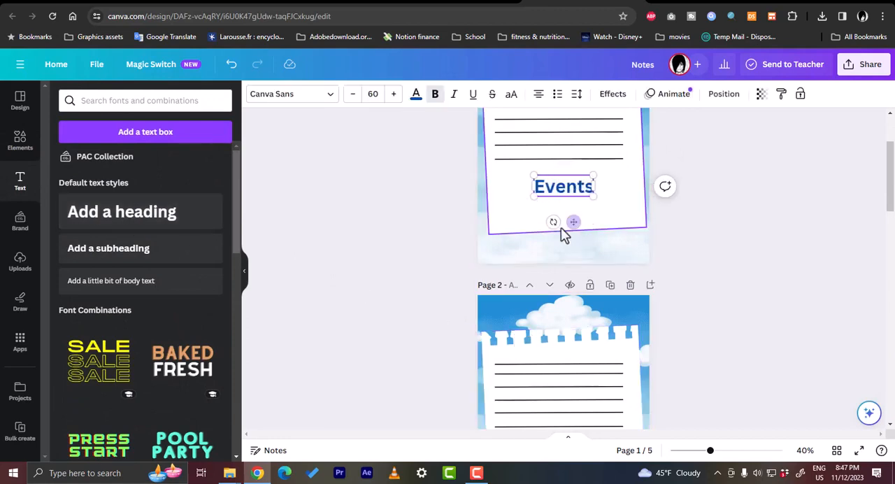
pyautogui.moveTo(573, 219); pyautogui.dragTo(573, 349)
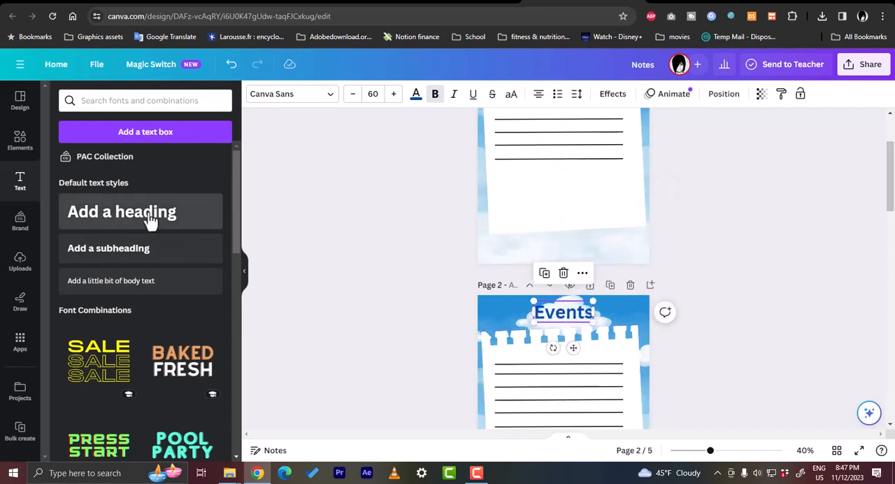
# - Add a rectangular speech-bubble shape to page 2, sized to frame the "Events" heading and placed behind it
pyautogui.click(20, 140)
pyautogui.scroll(-5, 150, 224)
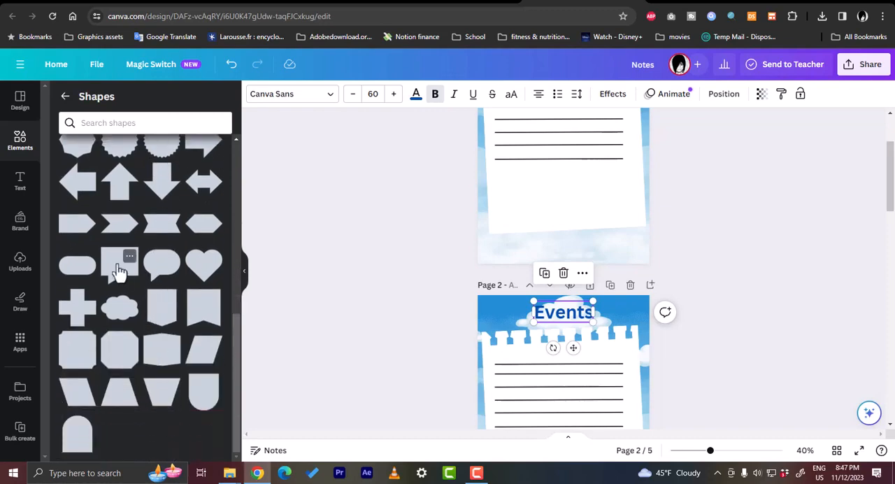
pyautogui.click(119, 269)
pyautogui.moveTo(579, 404); pyautogui.dragTo(600, 207)
pyautogui.moveTo(565, 234); pyautogui.dragTo(565, 216)
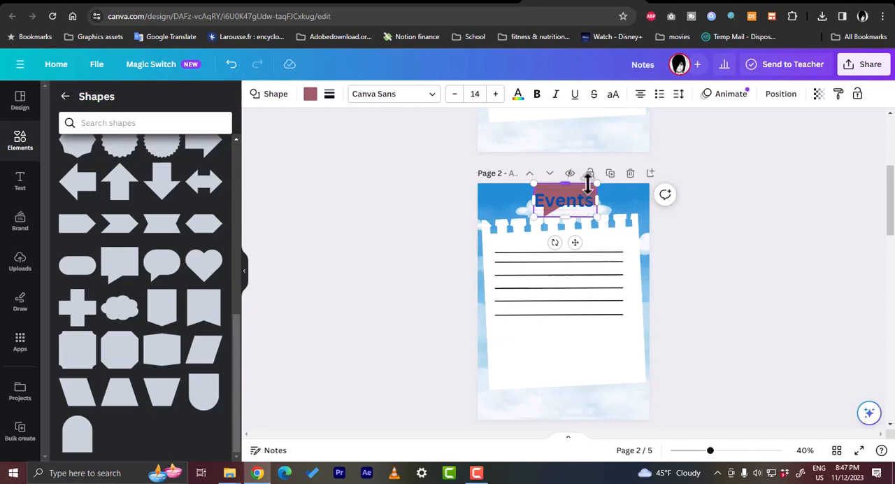
pyautogui.moveTo(588, 183); pyautogui.dragTo(589, 183)
pyautogui.moveTo(575, 247); pyautogui.dragTo(574, 253)
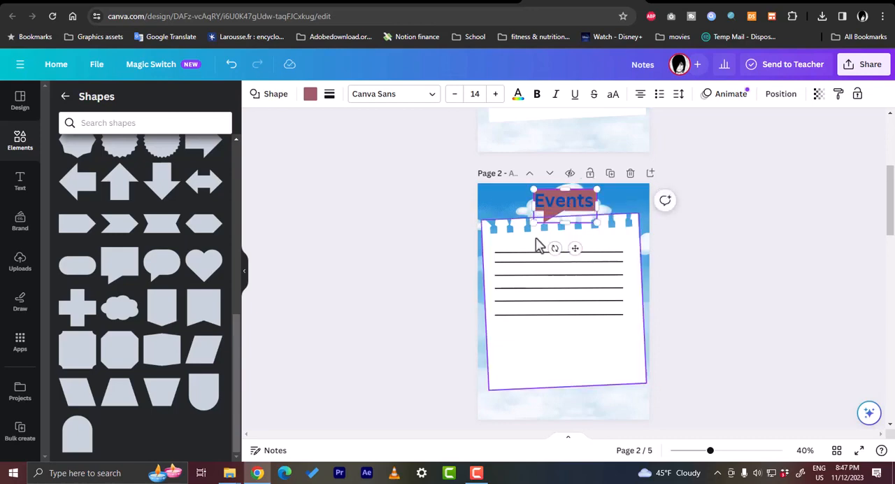
# - Fill the speech bubble behind "Events" with the light blue photo colour and deselect it
pyautogui.click(314, 96)
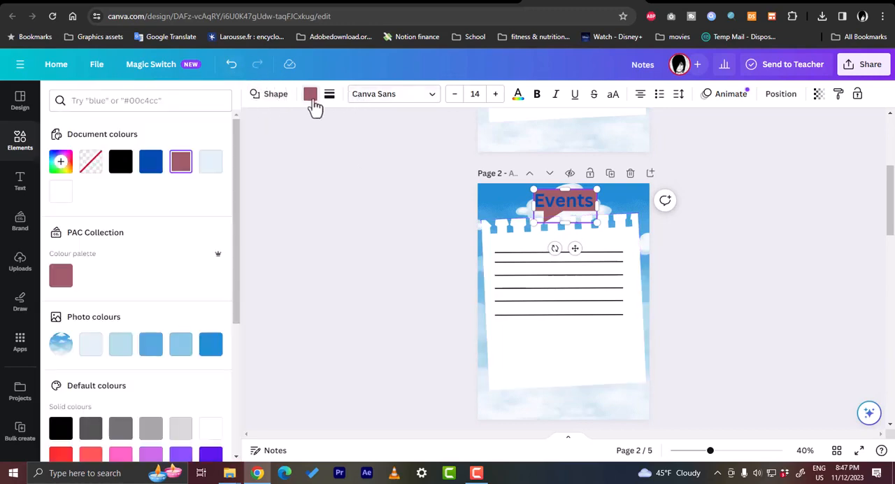
pyautogui.click(124, 355)
pyautogui.click(311, 291)
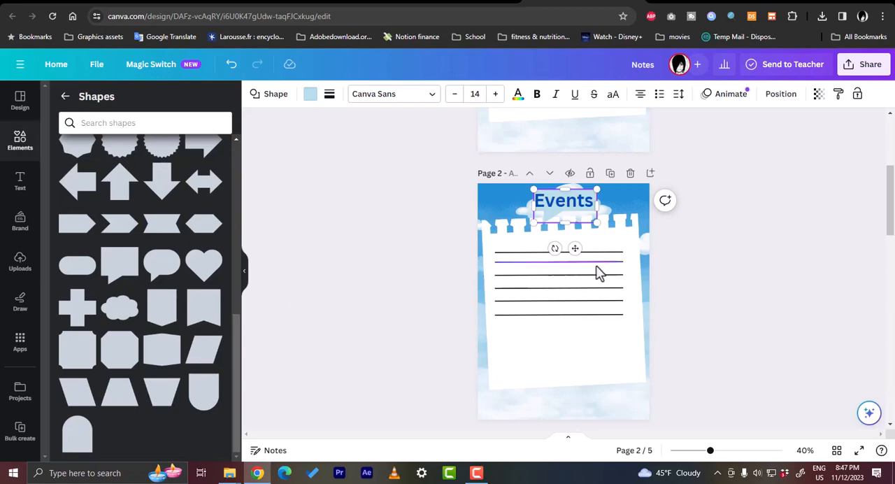
pyautogui.click(700, 272)
# - Look over the planner pages and view the design's sharing and download options
pyautogui.scroll(-5, 625, 291)
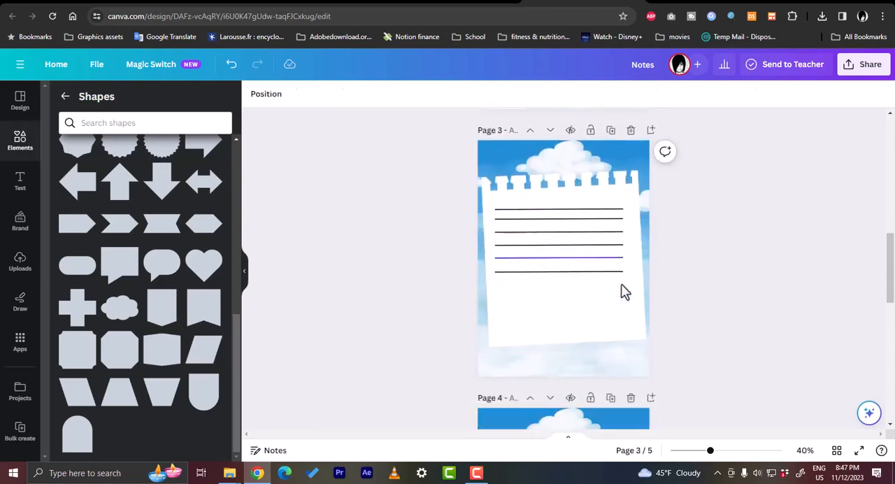
pyautogui.scroll(2, 624, 292)
pyautogui.scroll(3, 625, 283)
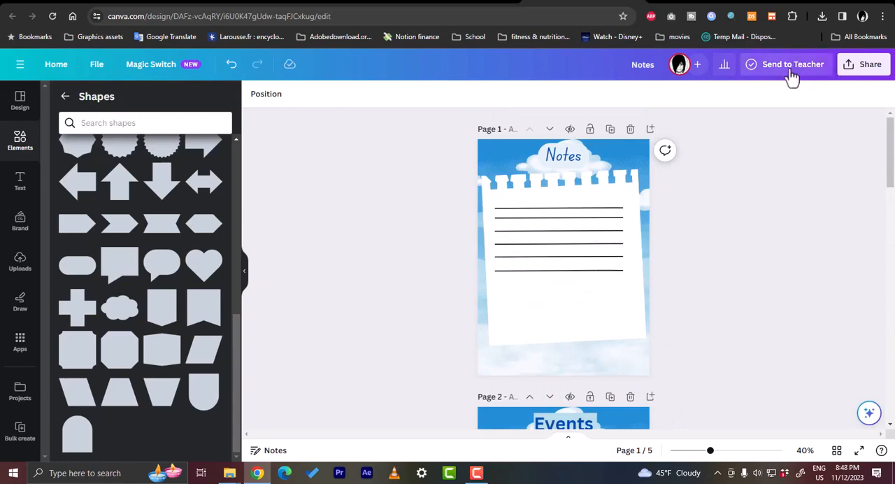
pyautogui.click(863, 65)
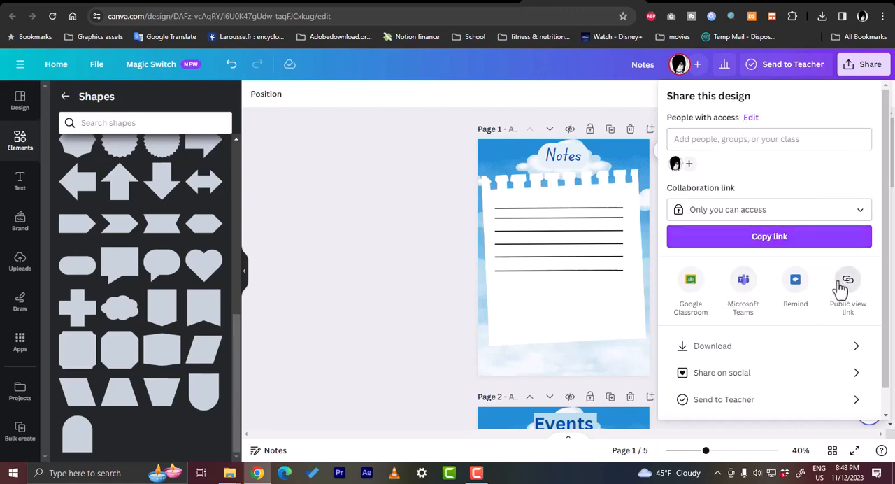
pyautogui.click(415, 243)
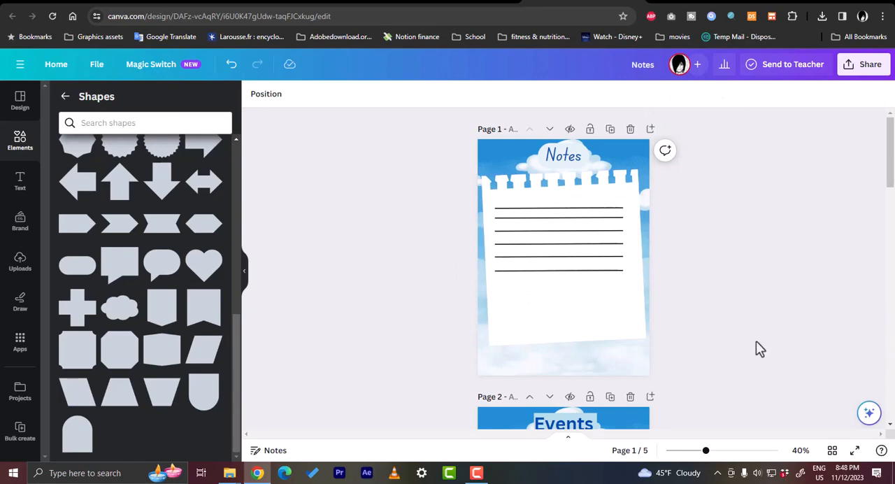